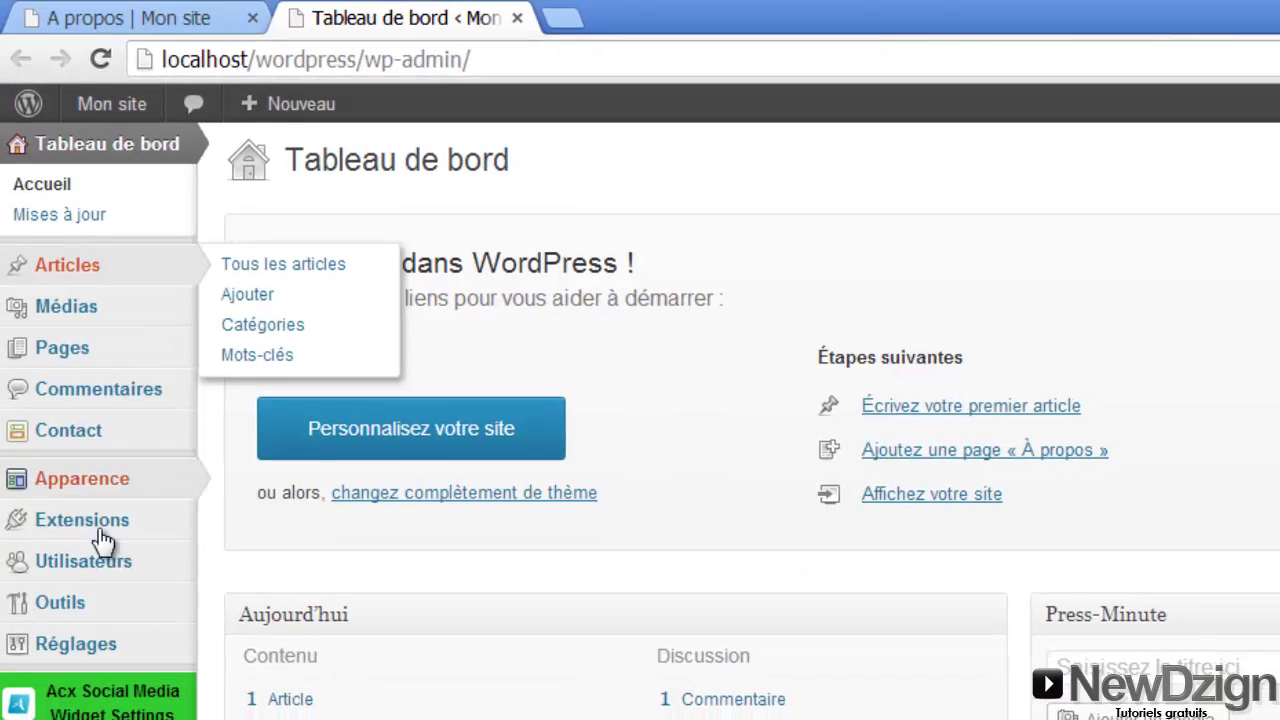
Step: Create a new page titled "Services" and publish it
mouse_move(103, 355)
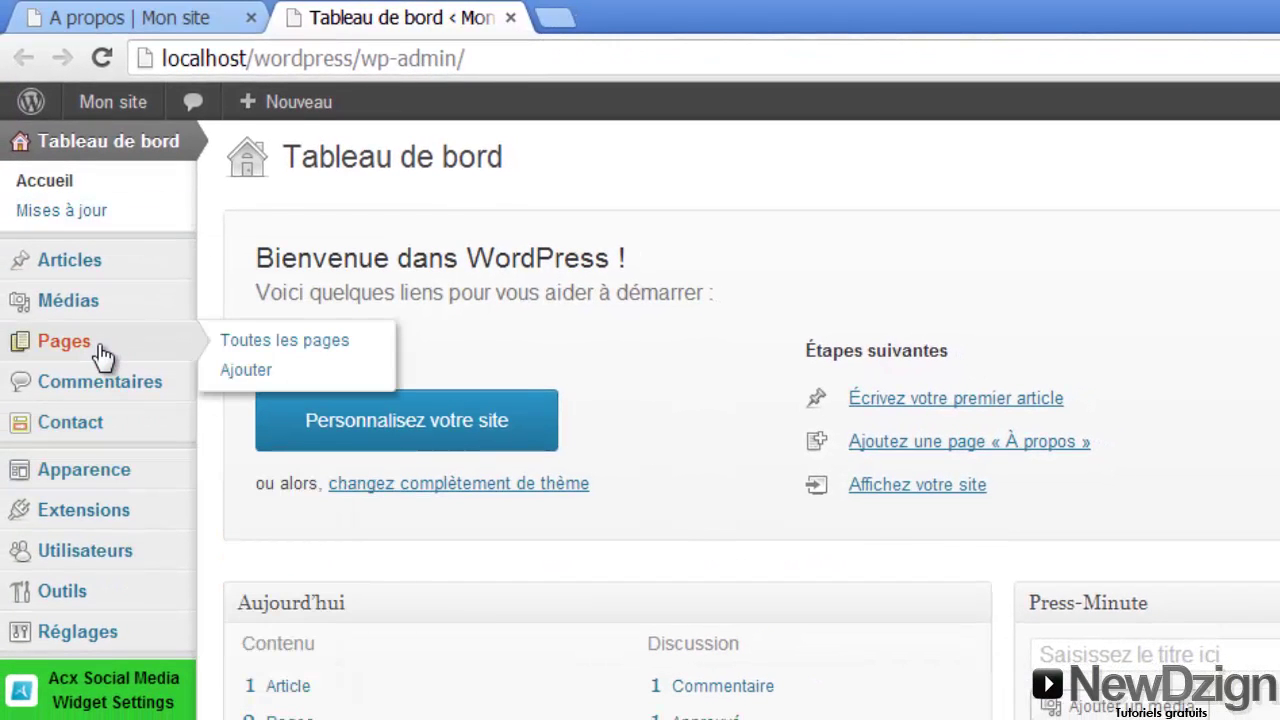
click(240, 374)
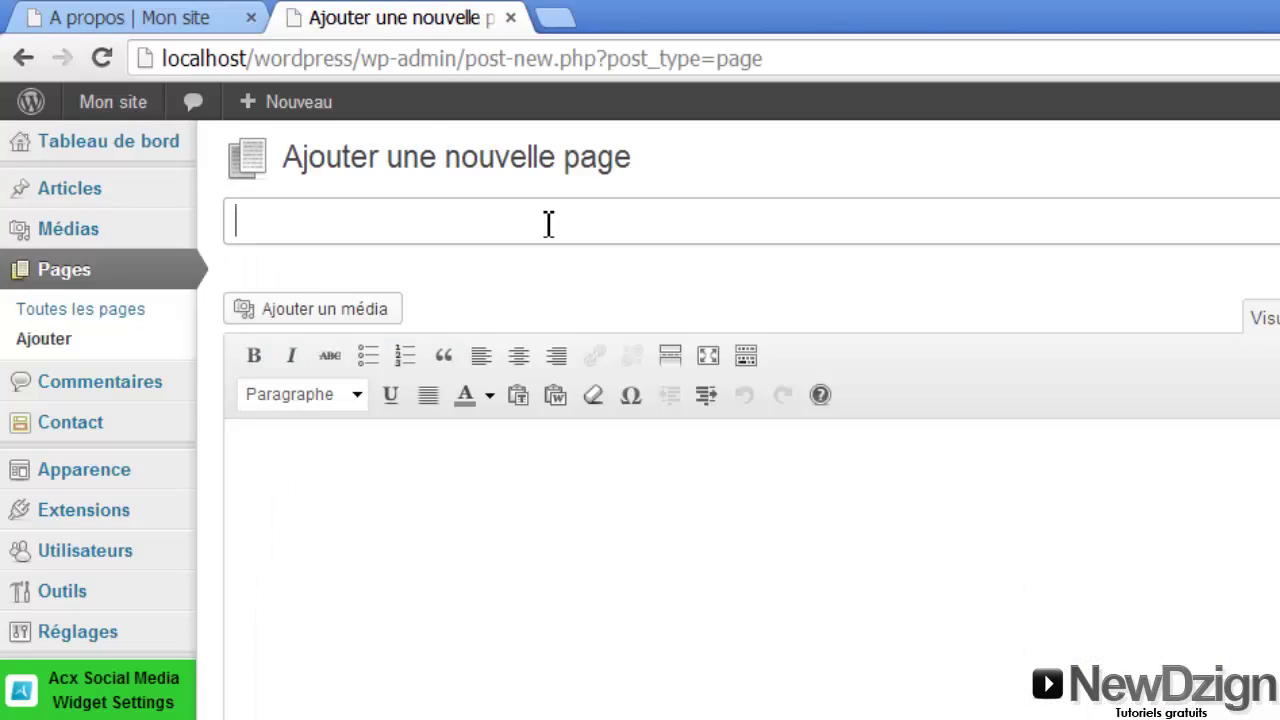
text(Services)
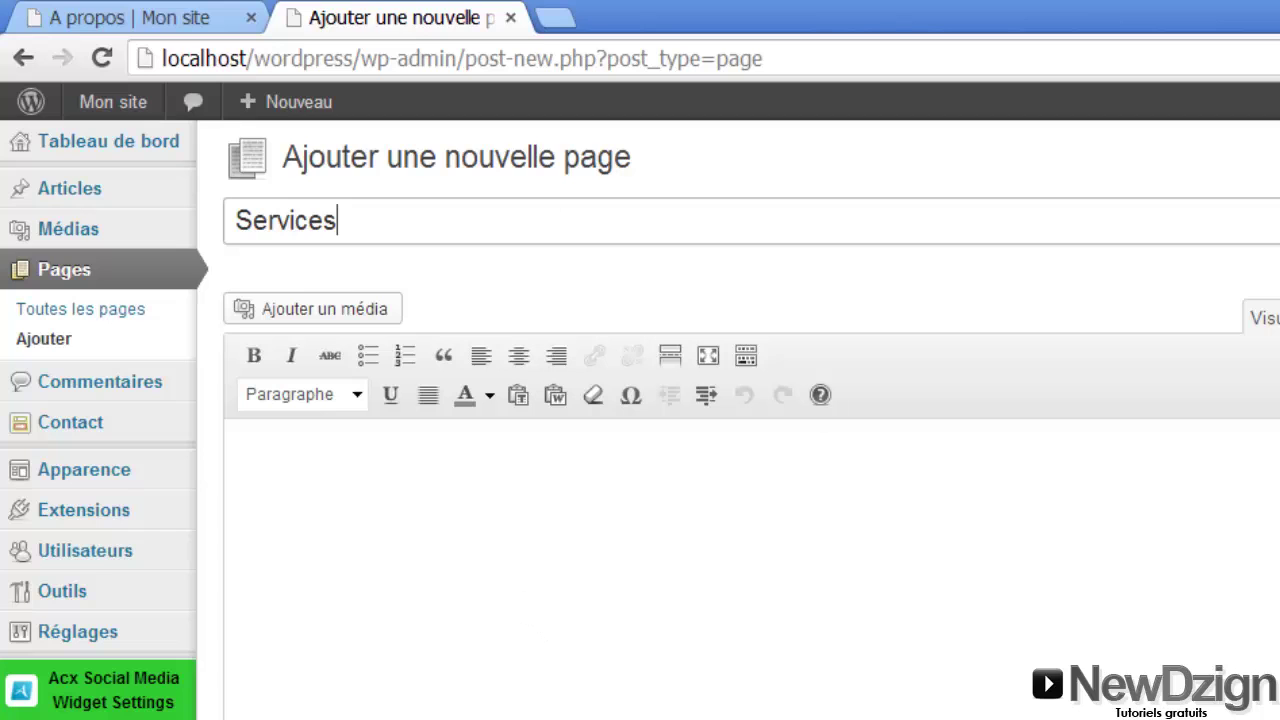
click(966, 288)
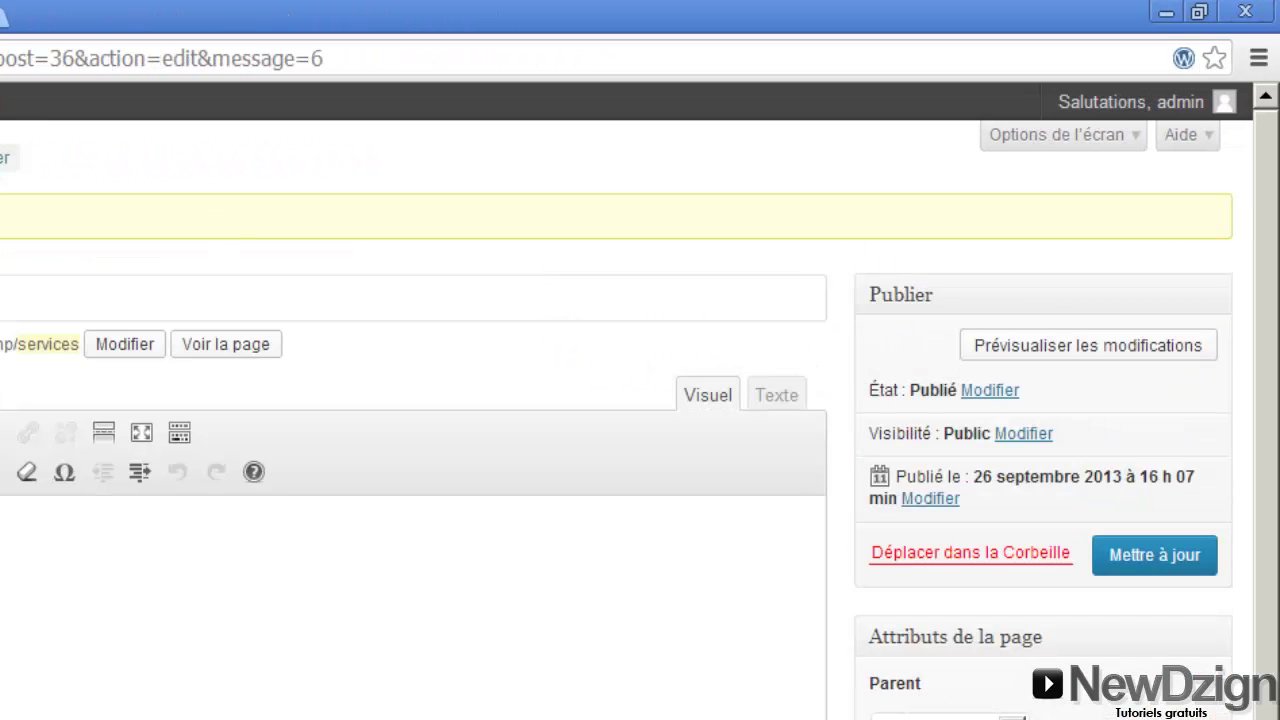
Step: Add the Services page to Menu 1, place it between A propos and Contact, and save the menu
key(ctrl+Tab)
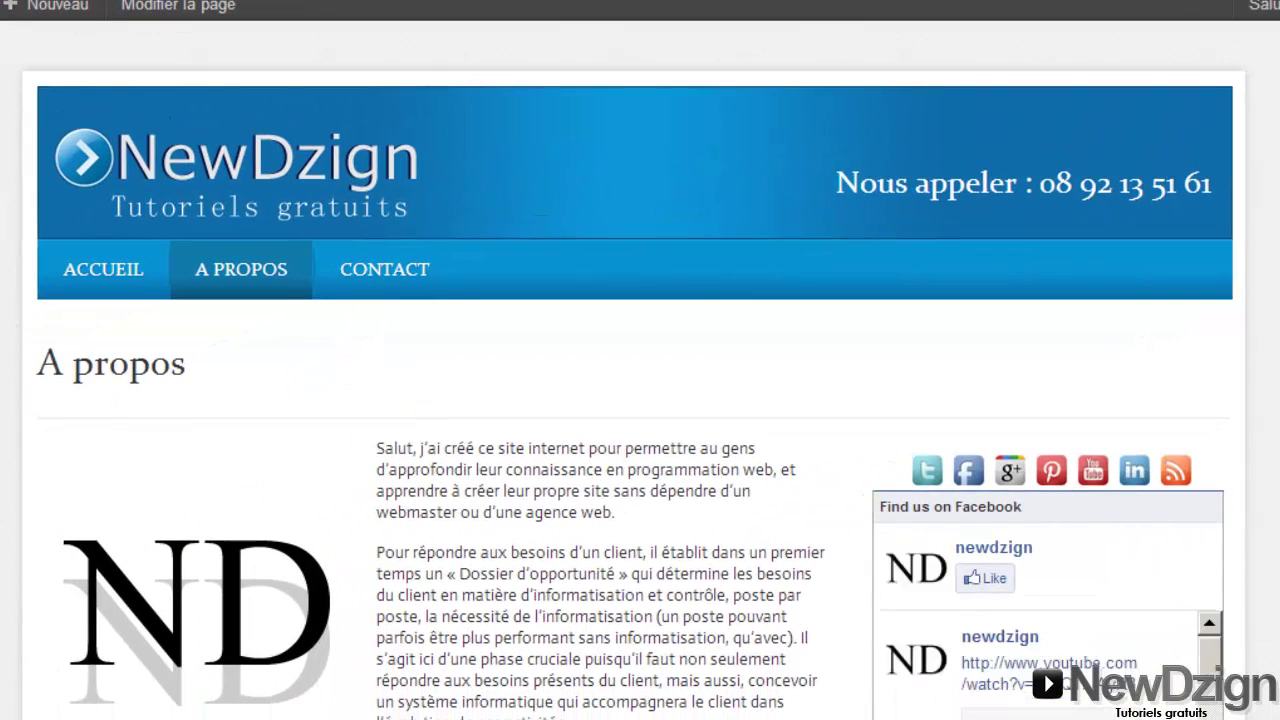
key(ctrl+Tab)
mouse_move(46, 443)
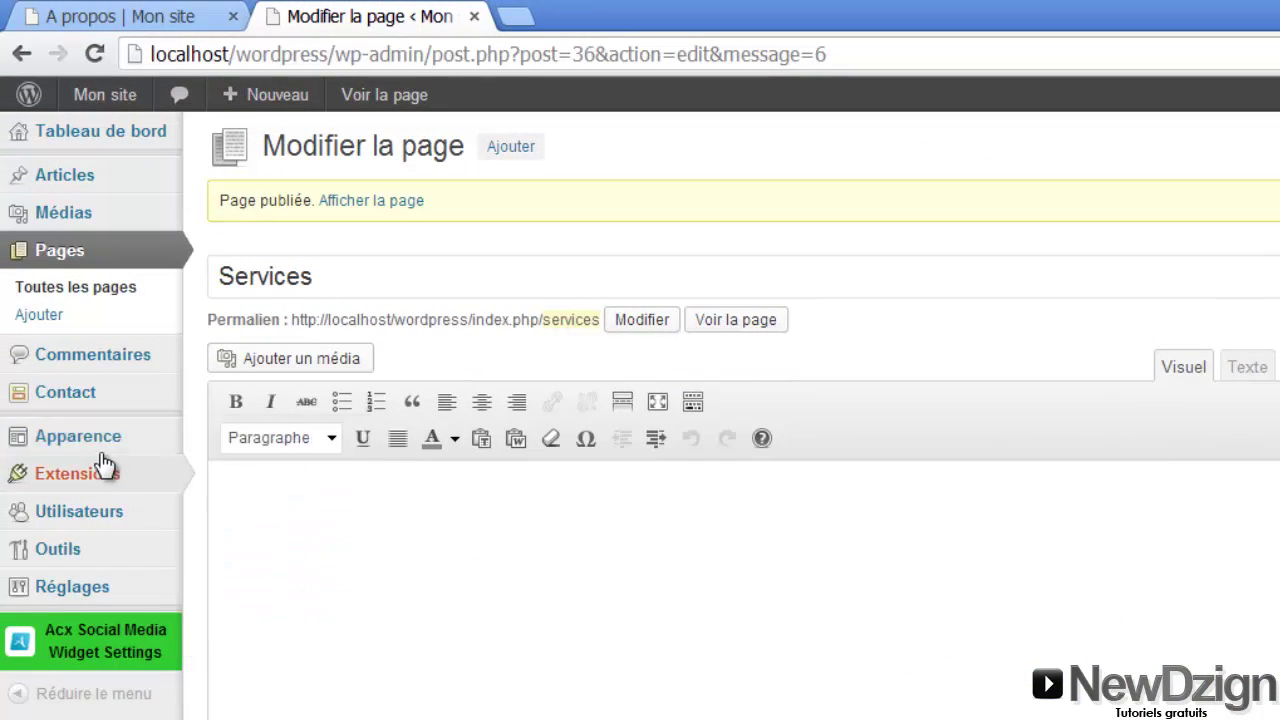
click(220, 520)
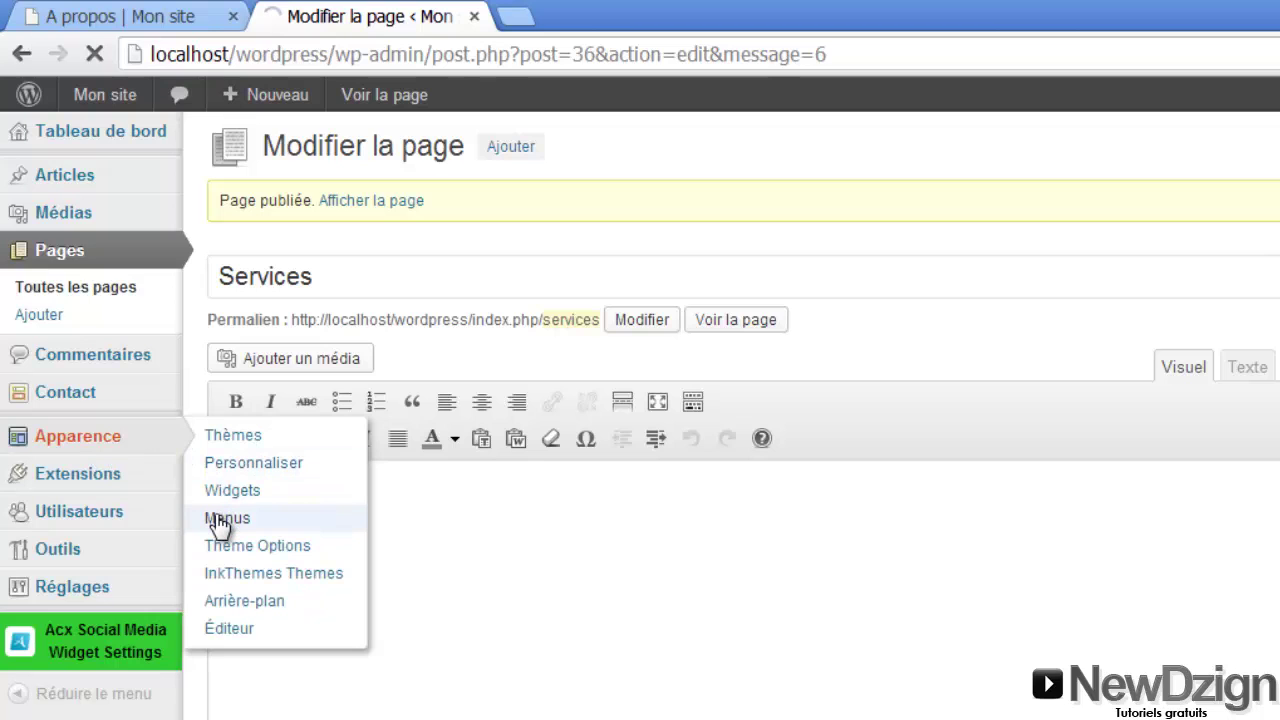
scroll(640, 415, down, 1)
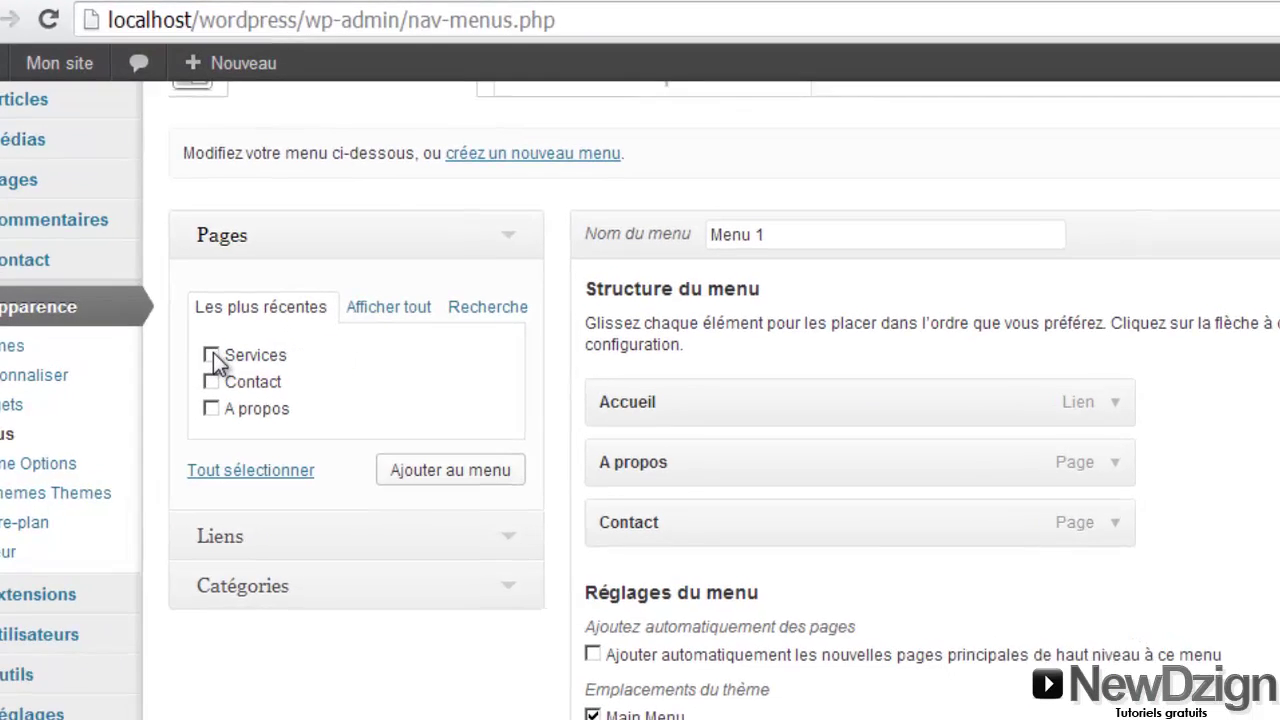
click(247, 369)
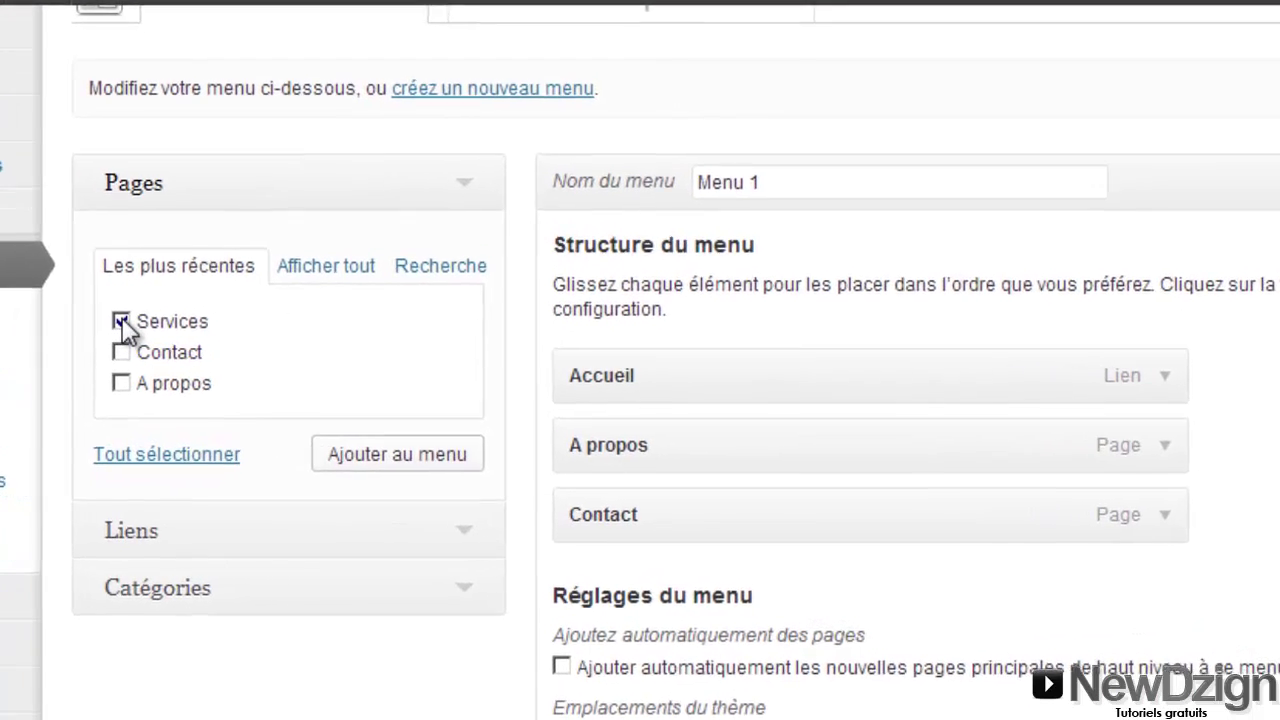
click(404, 455)
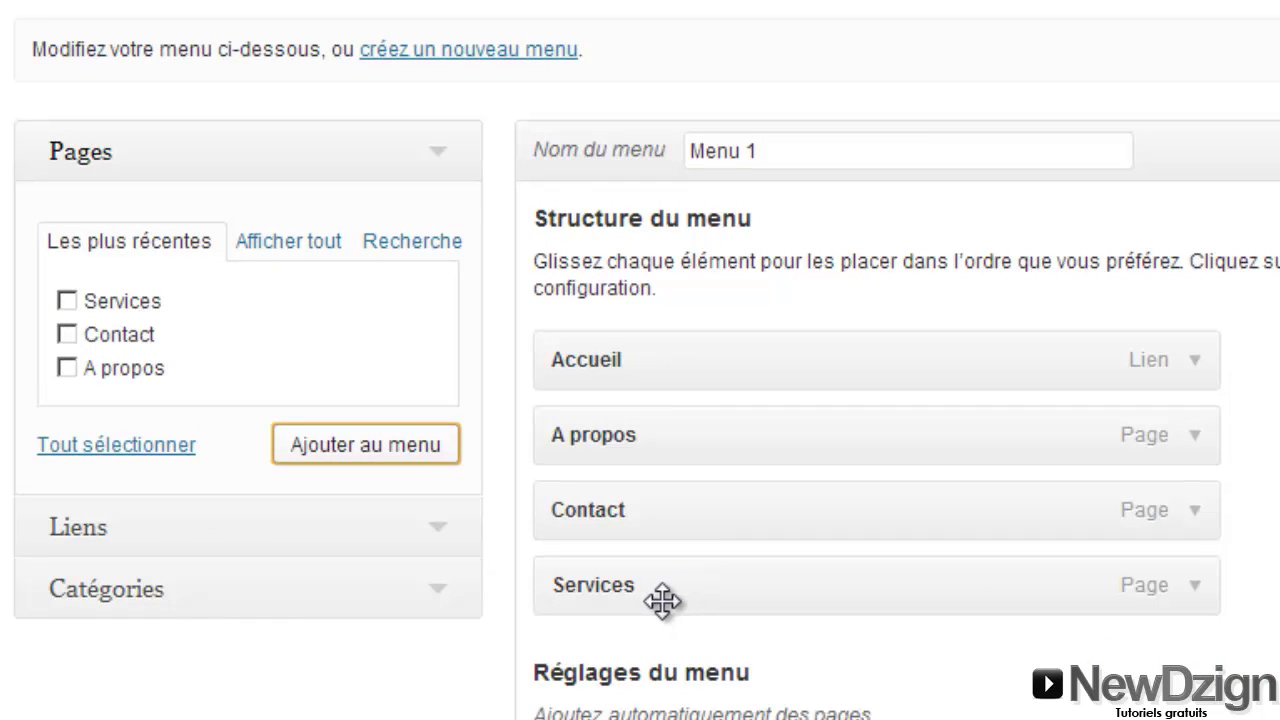
drag(663, 600, 663, 514)
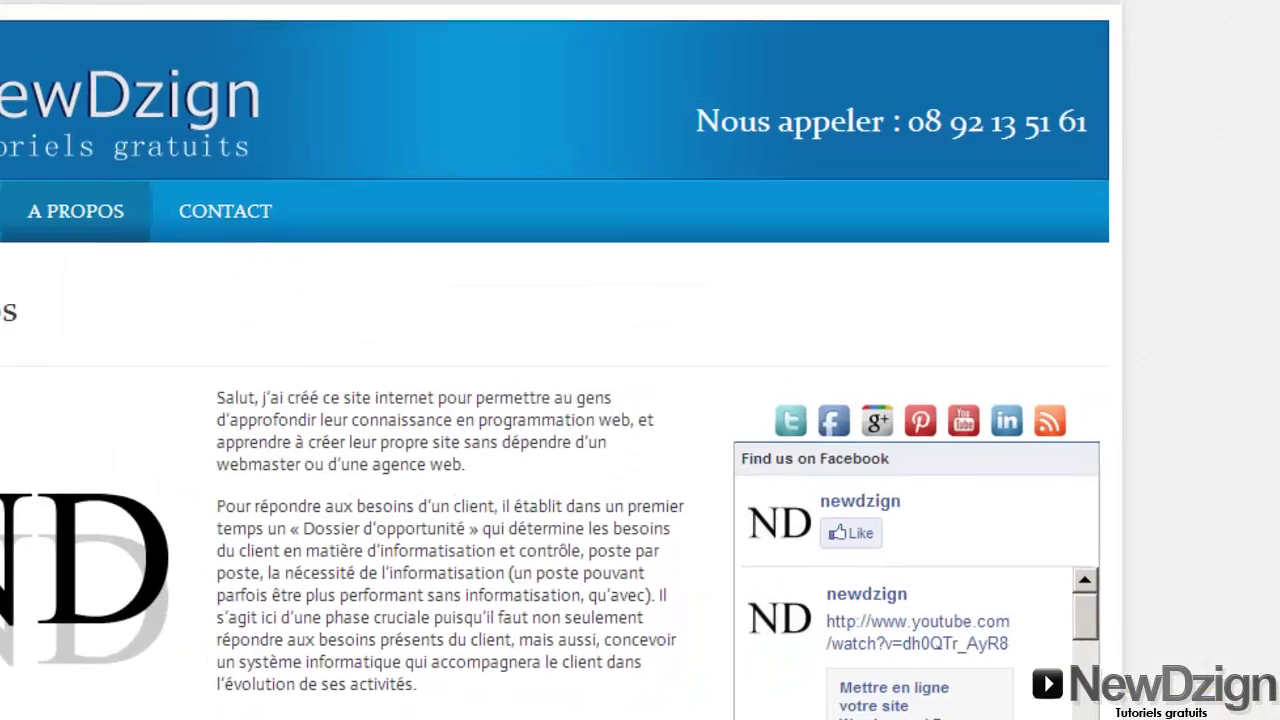
Step: Reload the public site and view the Services page through its navigation link
key(F5)
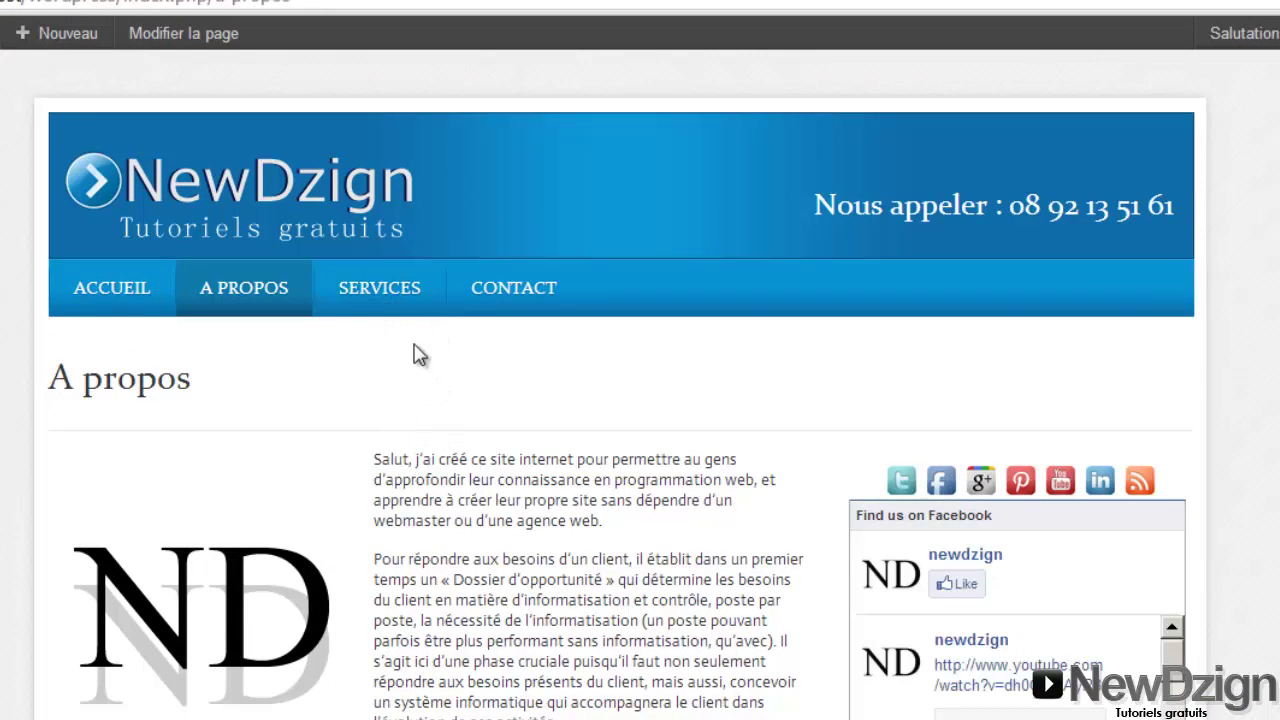
click(398, 292)
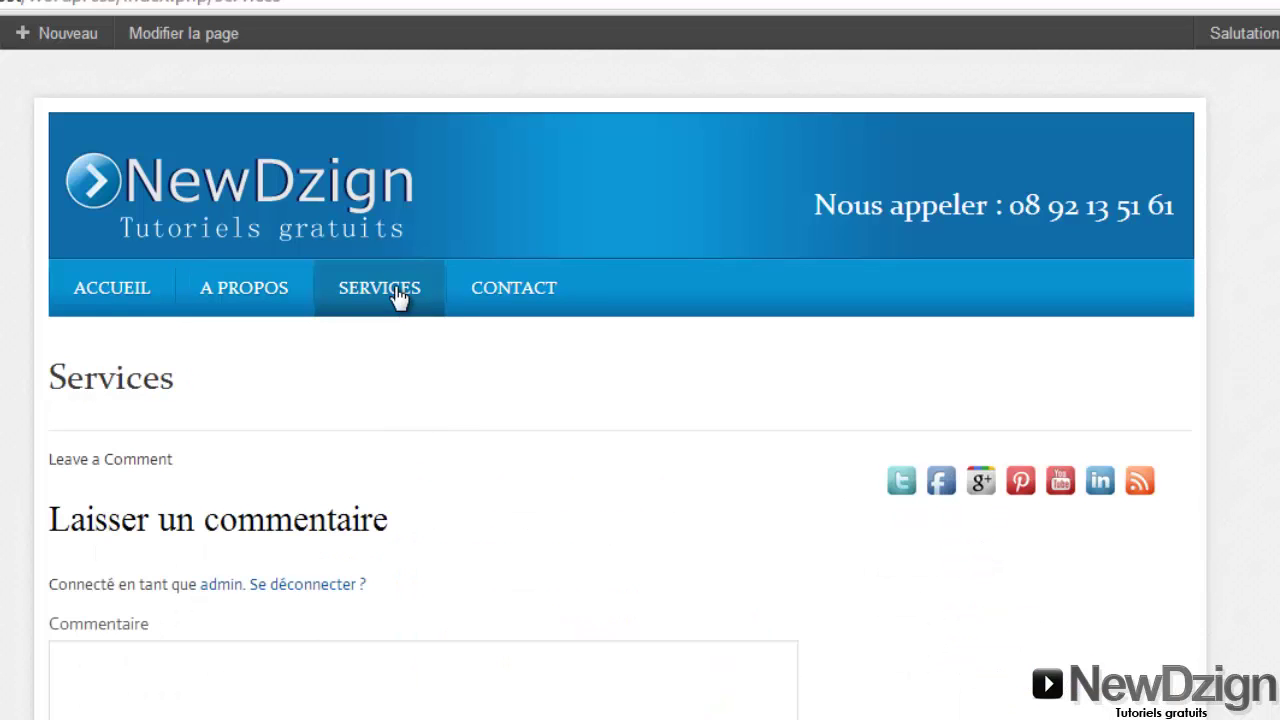
key(ctrl+Tab)
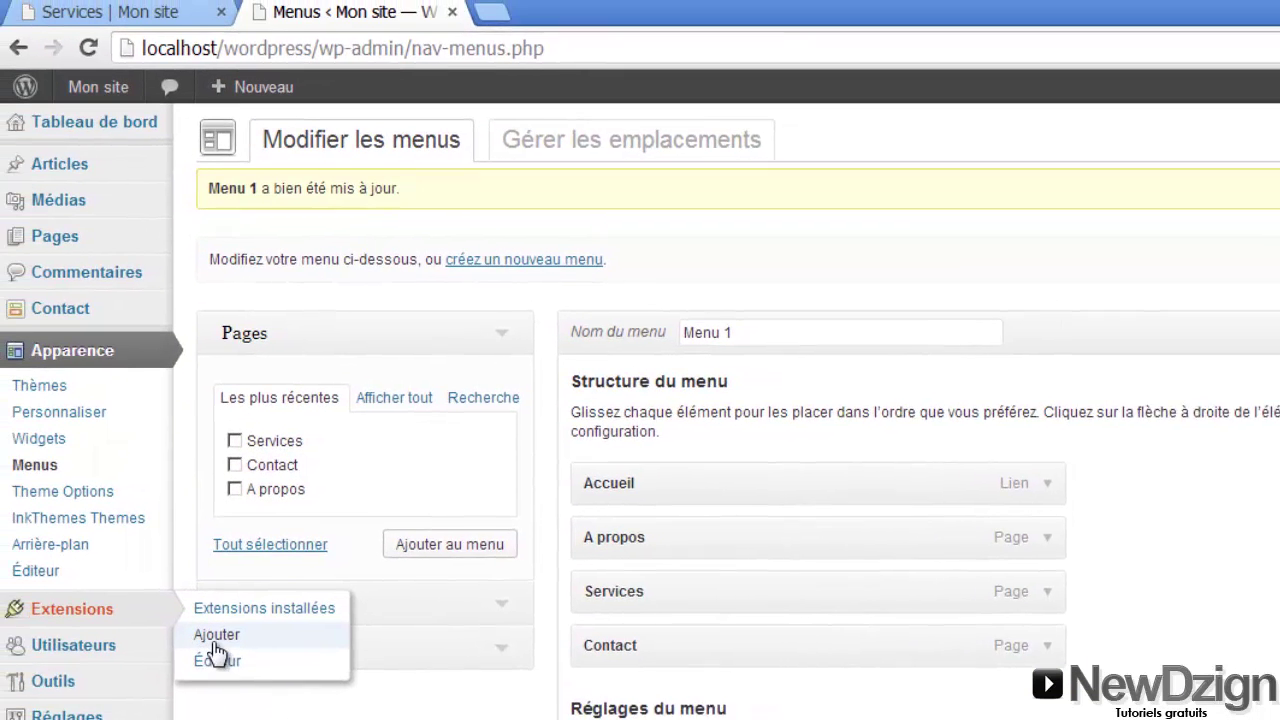
Step: Search the extensions for "price table", then install and activate the Price Table extension
click(19, 584)
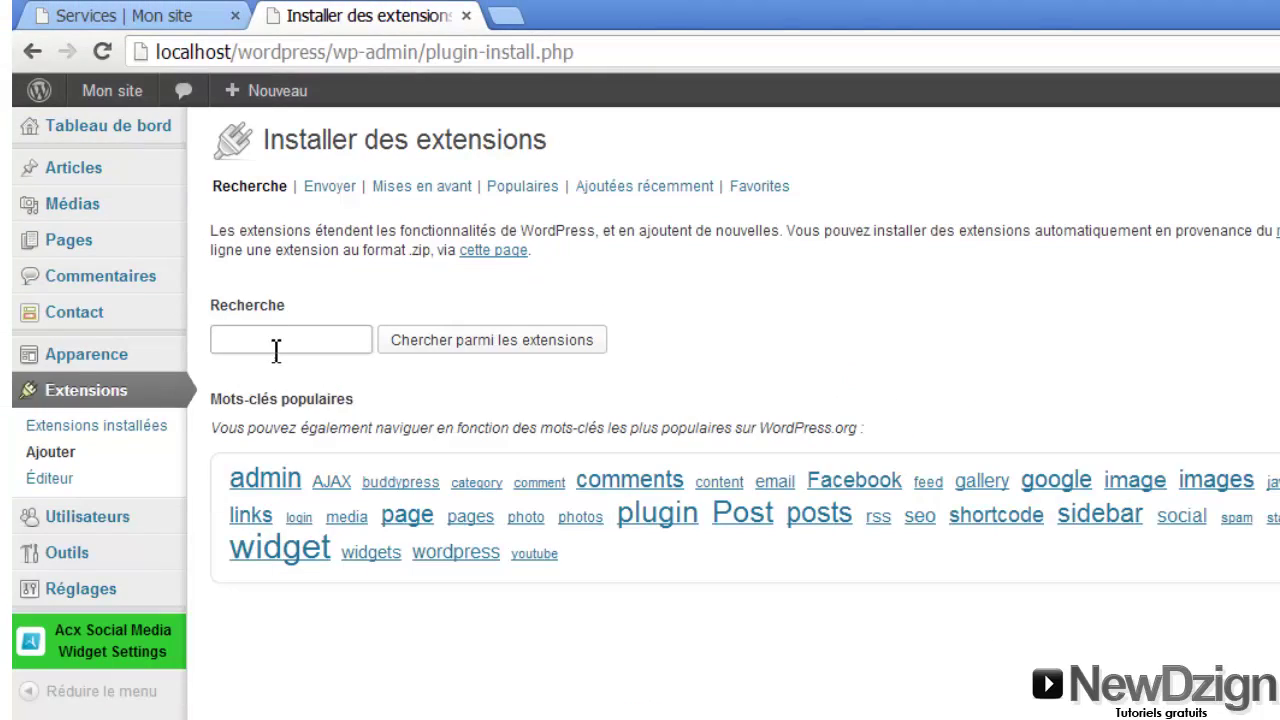
click(276, 342)
text(price table)
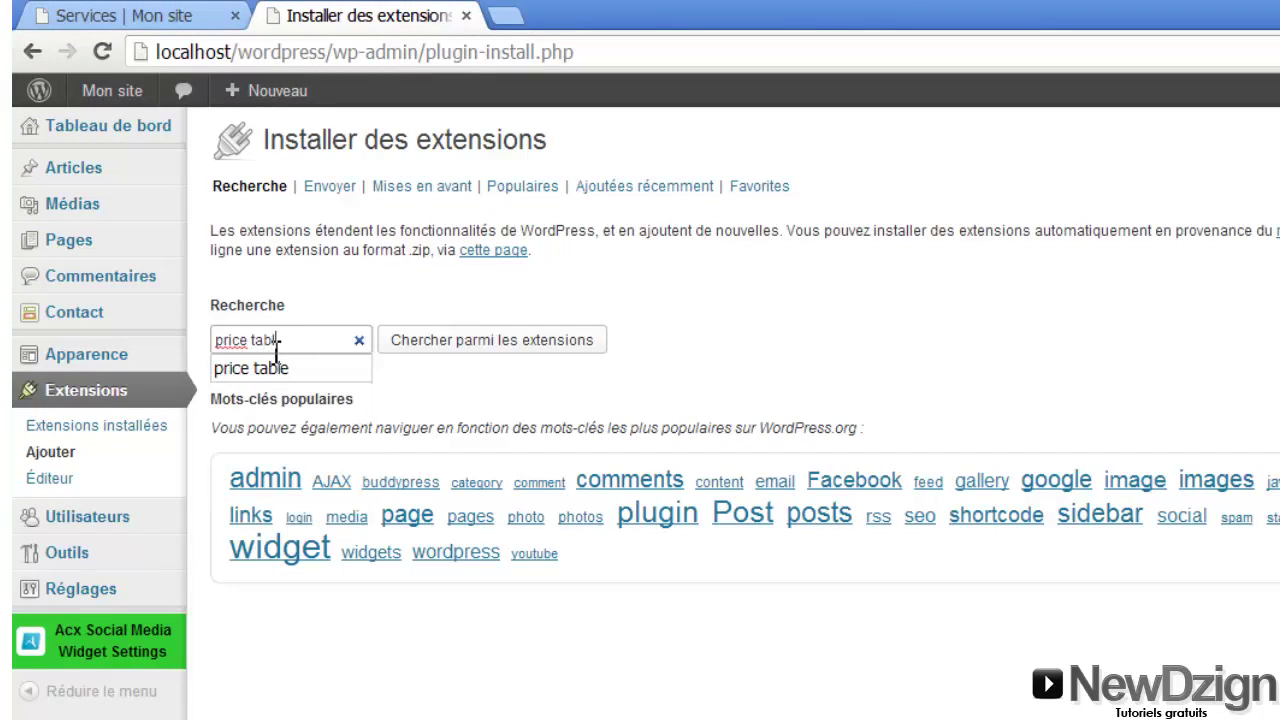
click(525, 342)
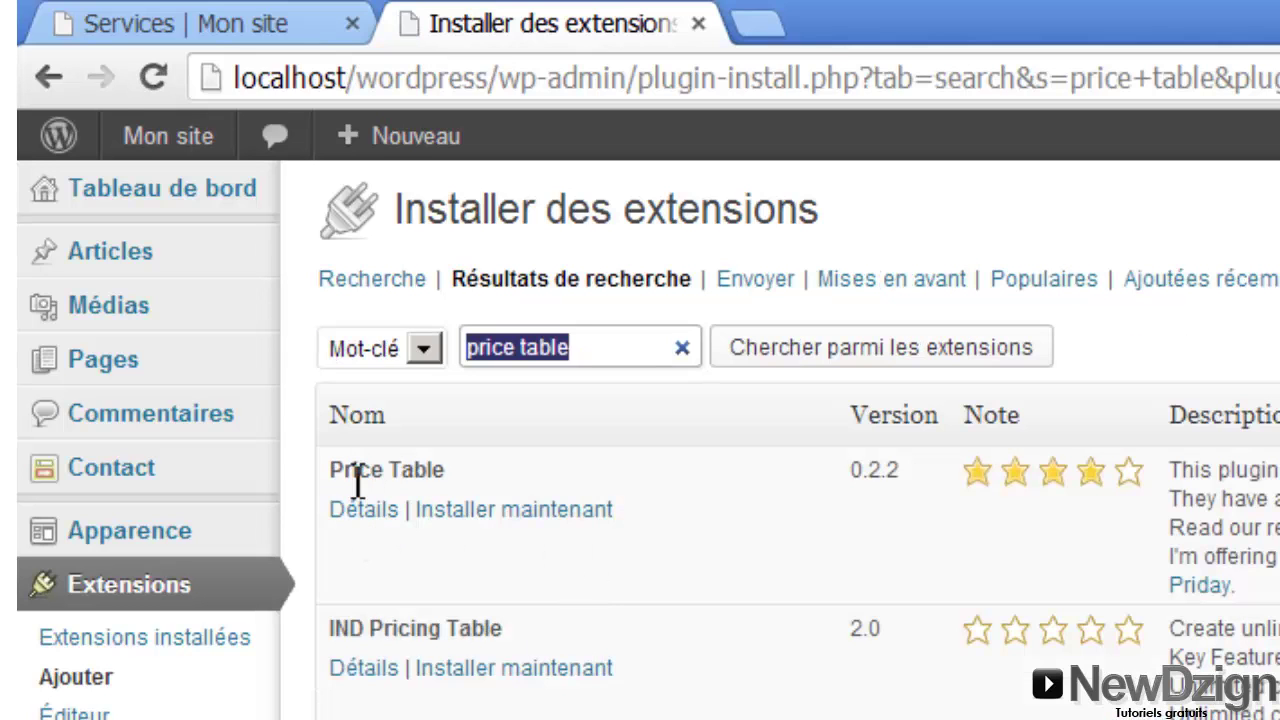
click(503, 512)
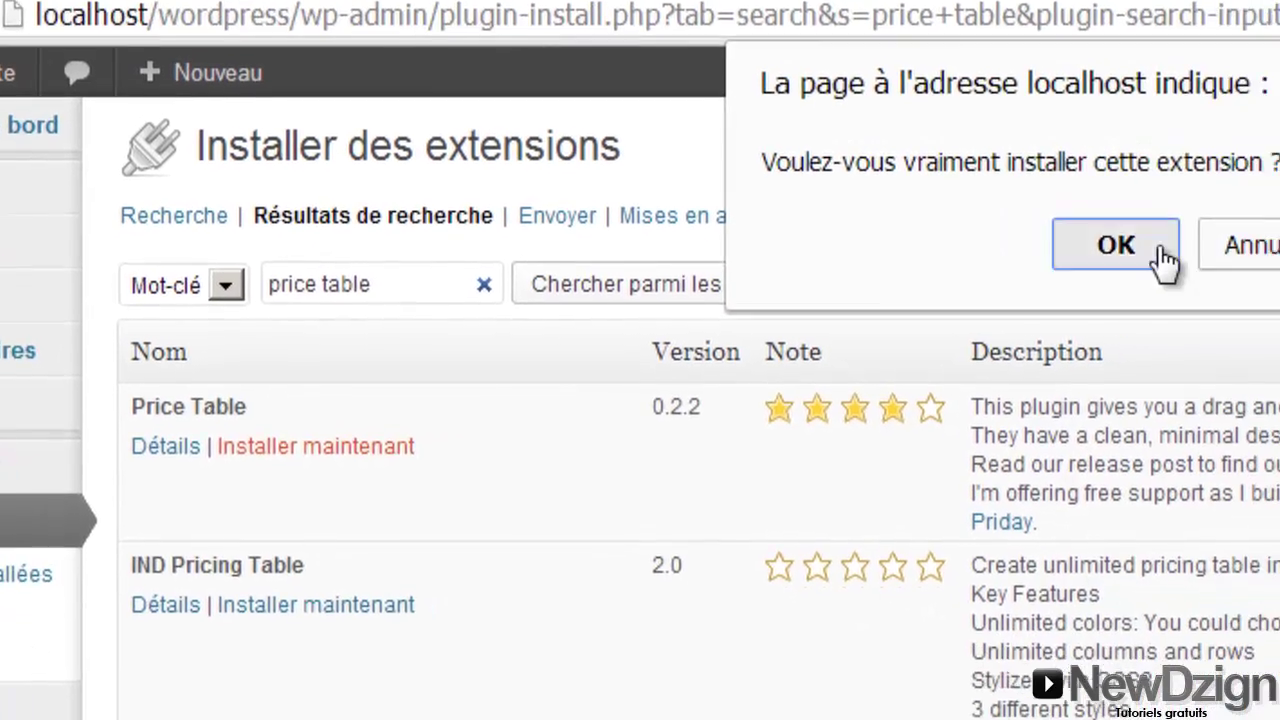
click(1270, 310)
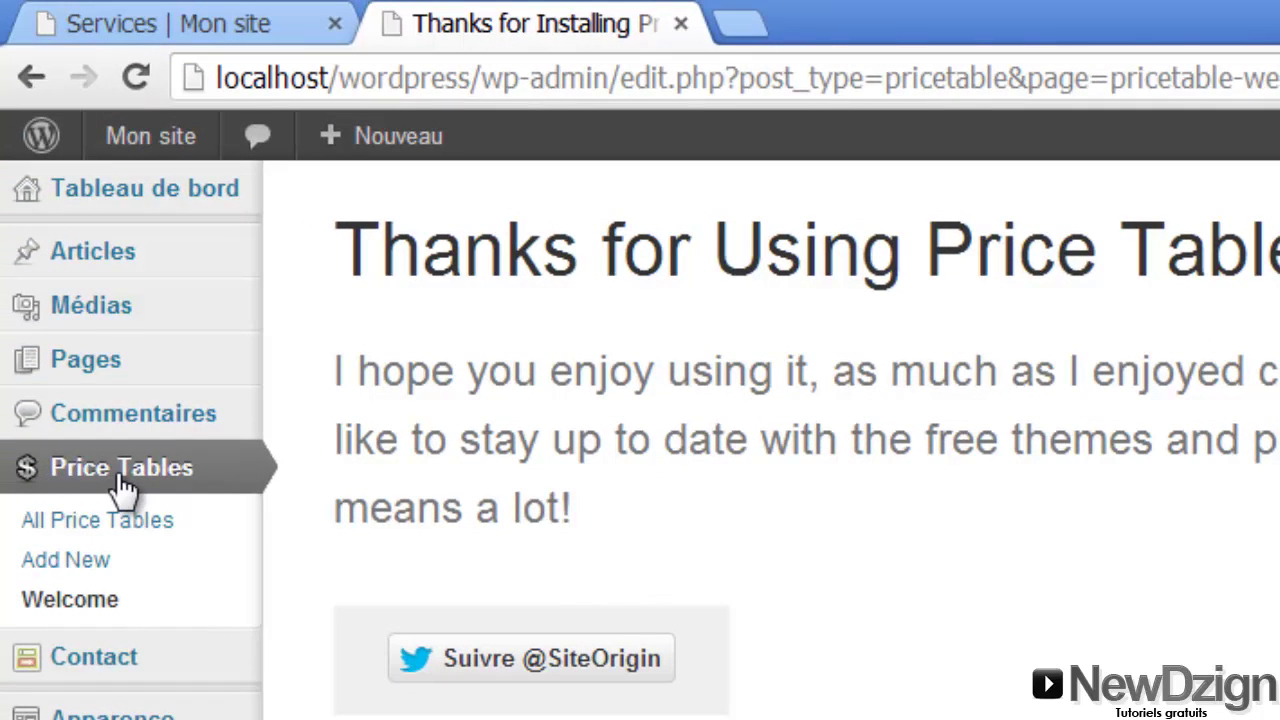
Step: Start a new price table and title it "Services"
click(62, 572)
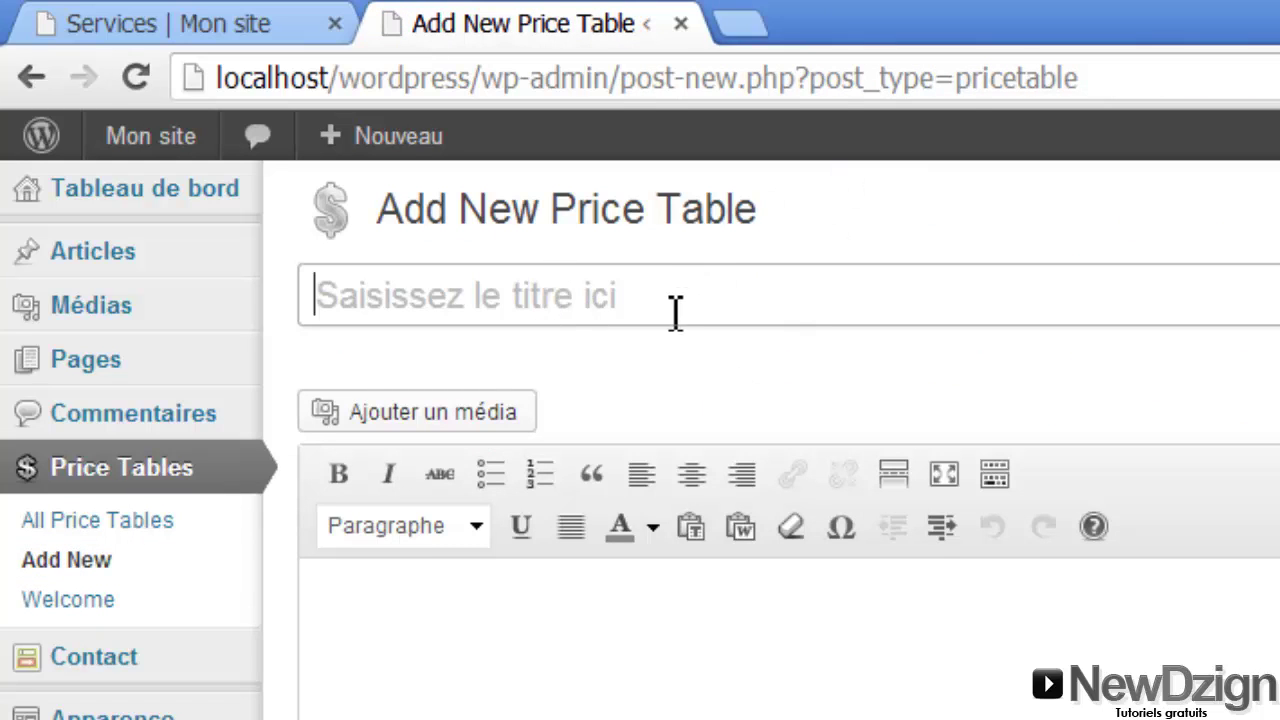
text(Serc)
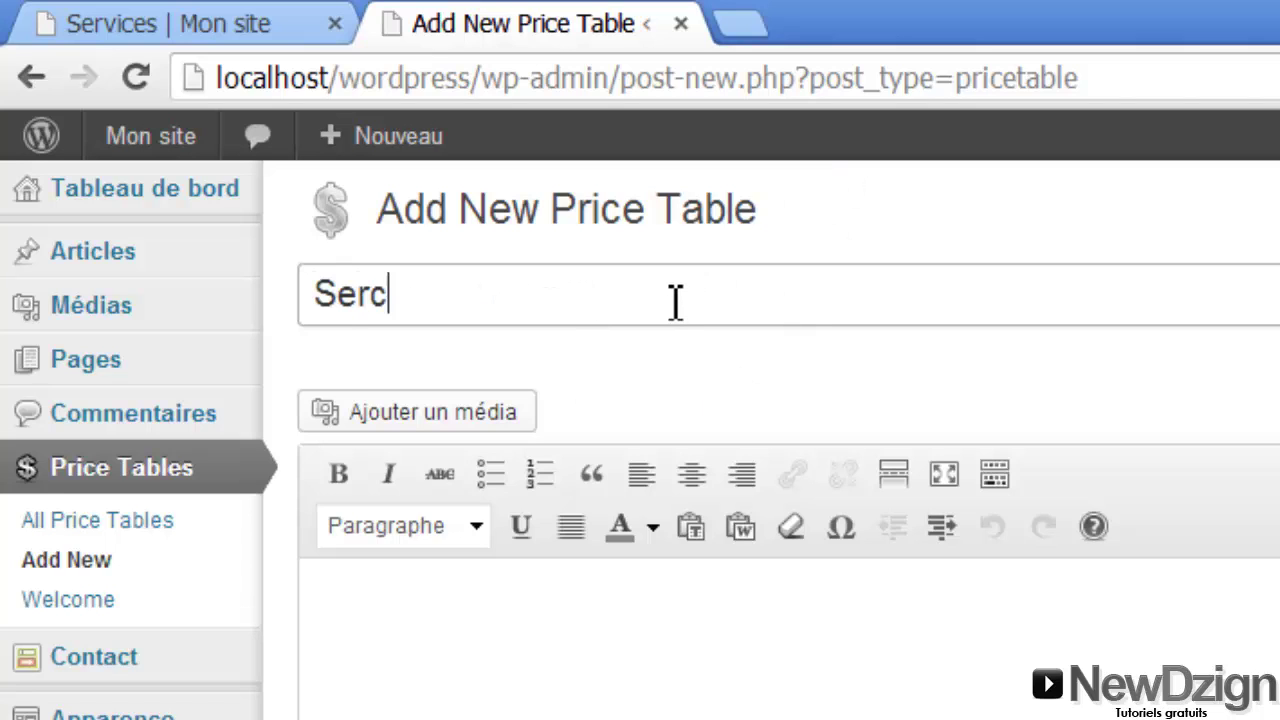
key(BackSpace)
text(vices)
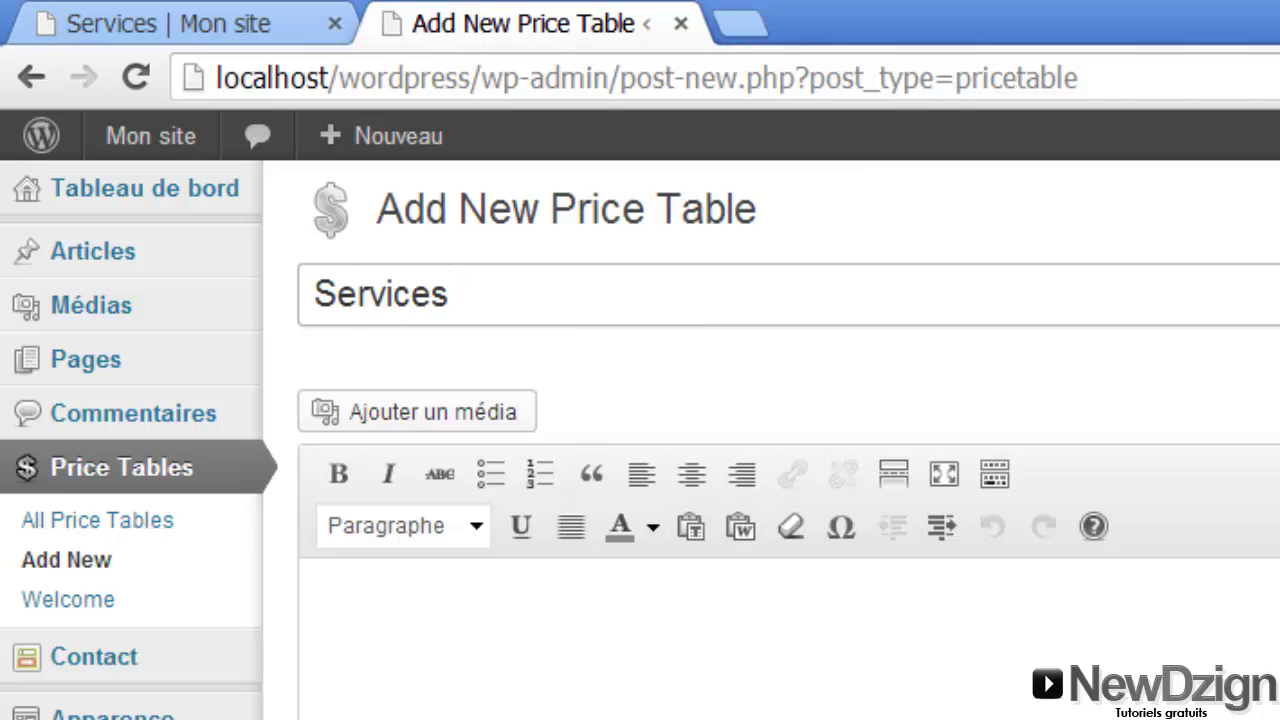
Step: Add a first column to the price table and title it "Developpement"
scroll(640, 440, down, 10)
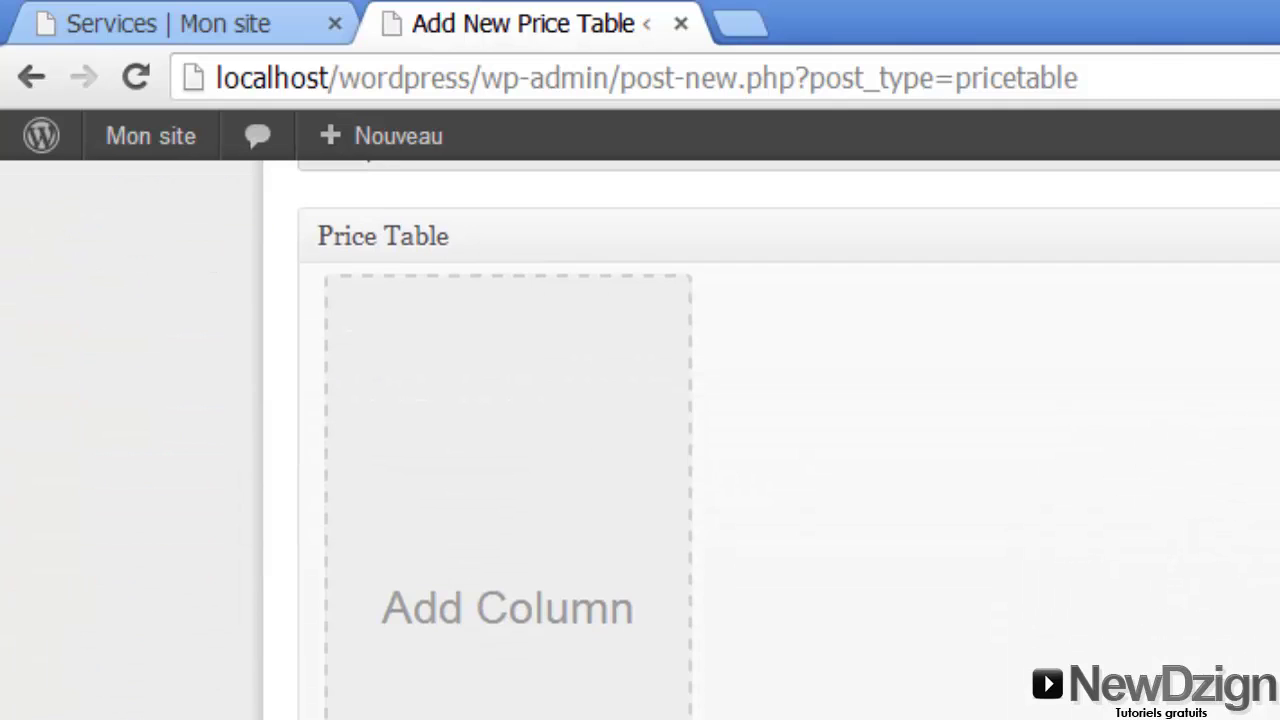
click(502, 712)
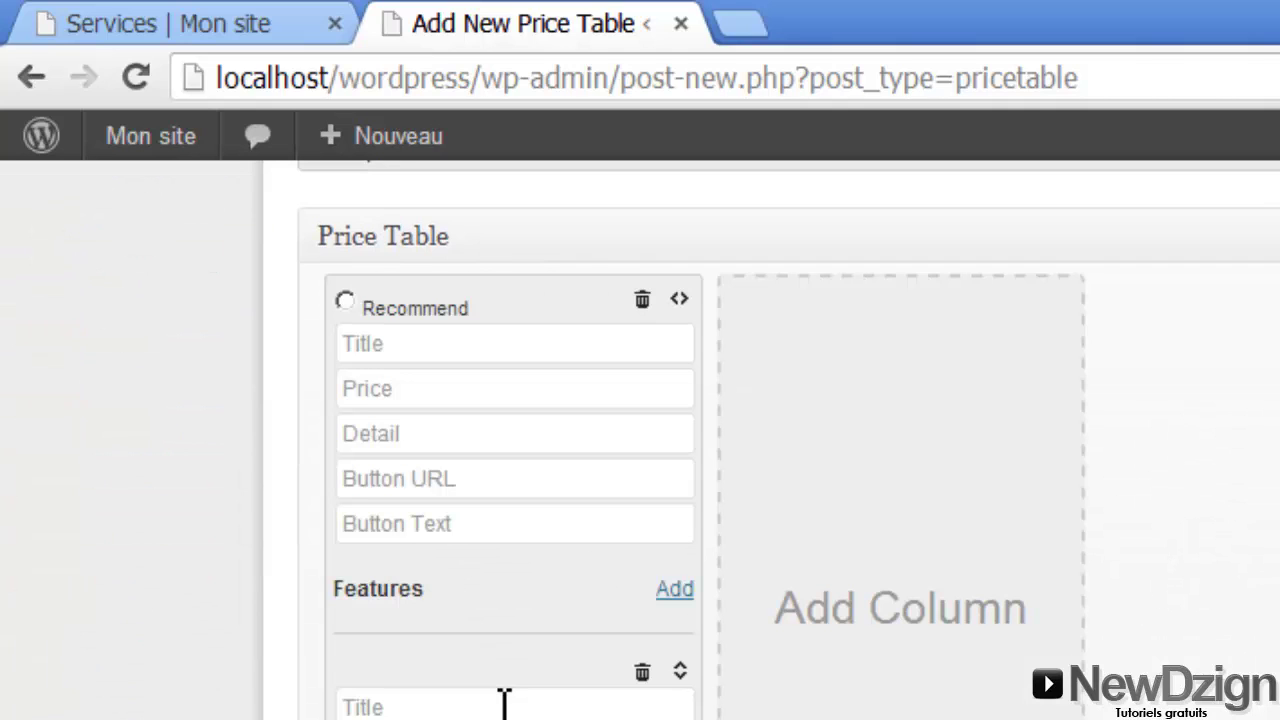
click(430, 346)
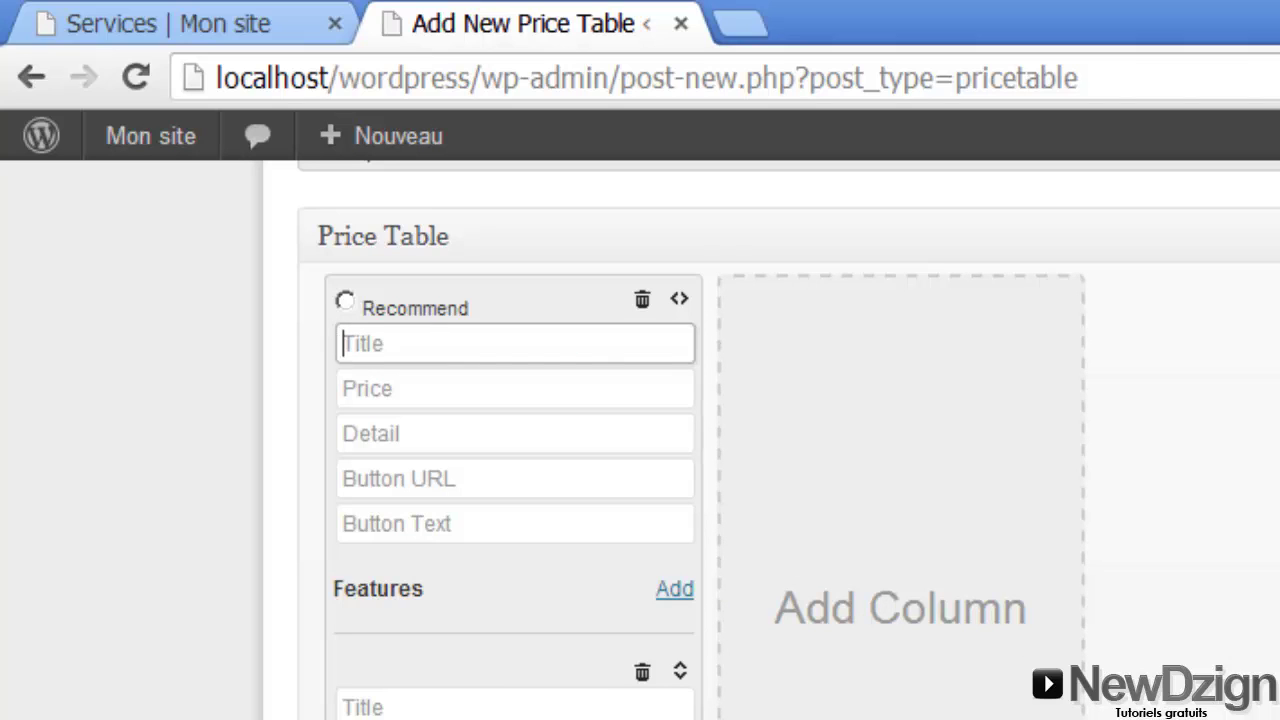
click(343, 334)
text(D)
Step: Set the Developpement column's price to 100€ and paste the copied web programming description as its detail
click(414, 389)
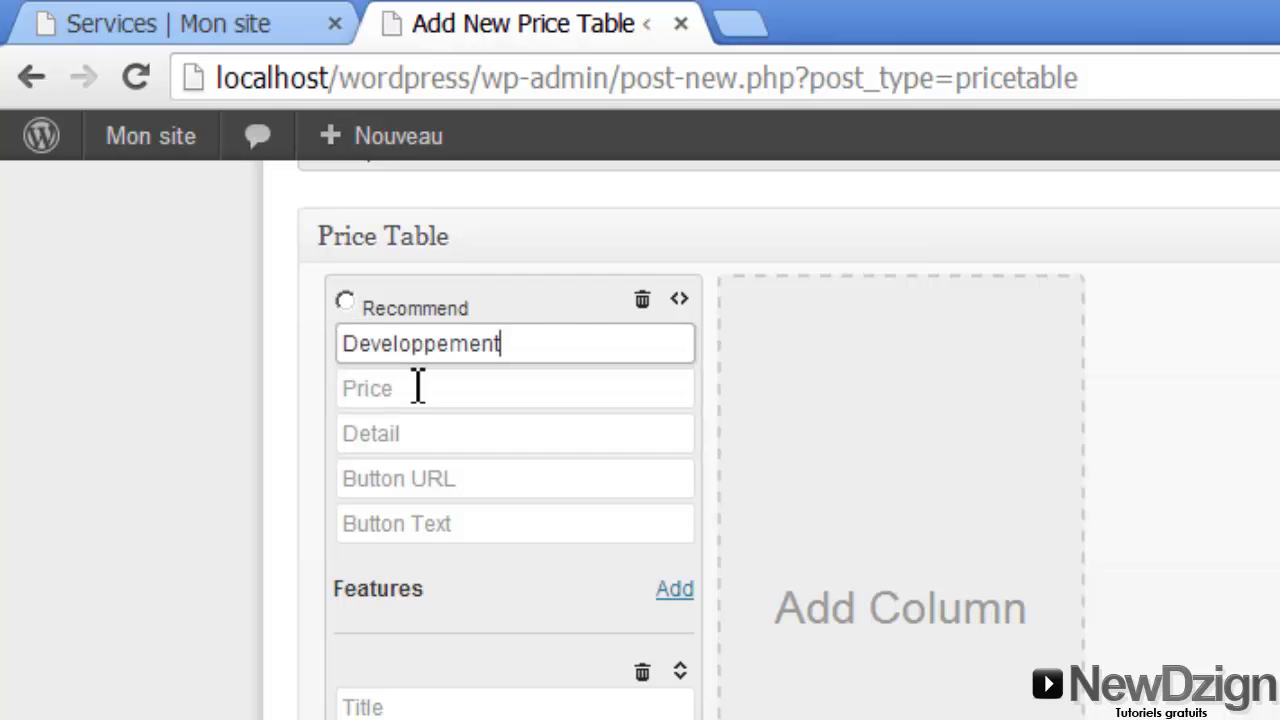
click(454, 400)
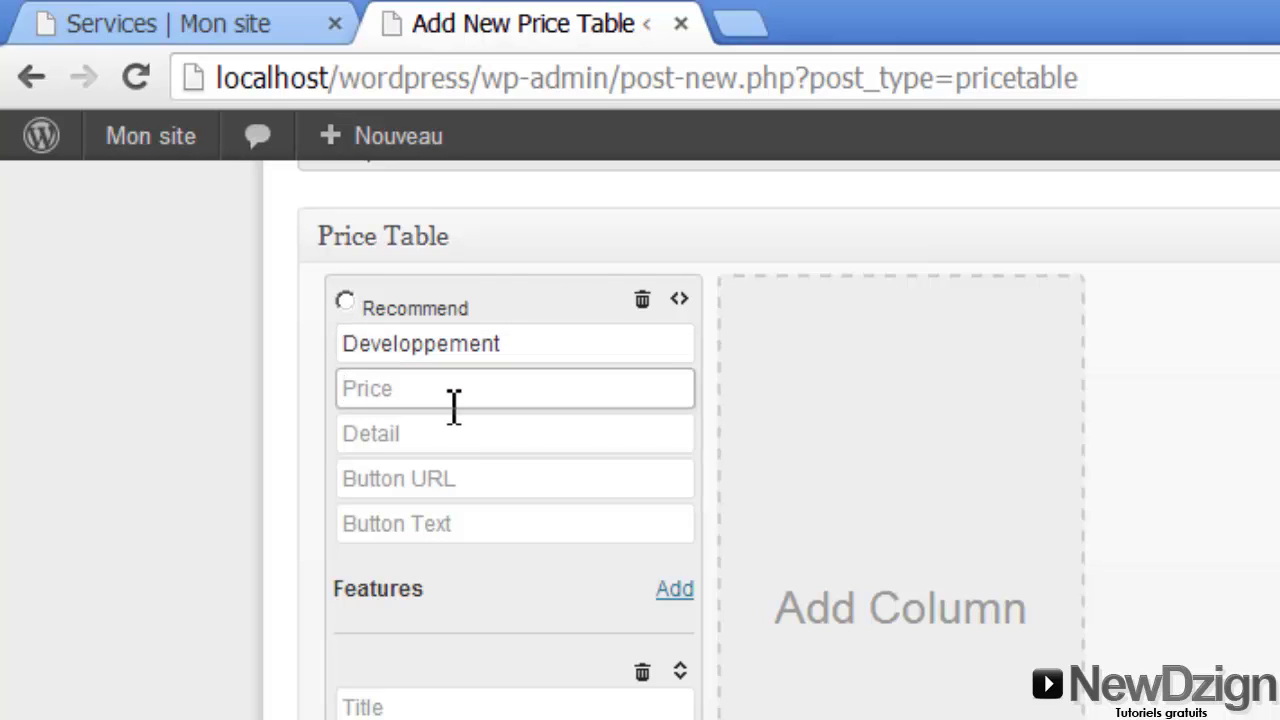
text(100)
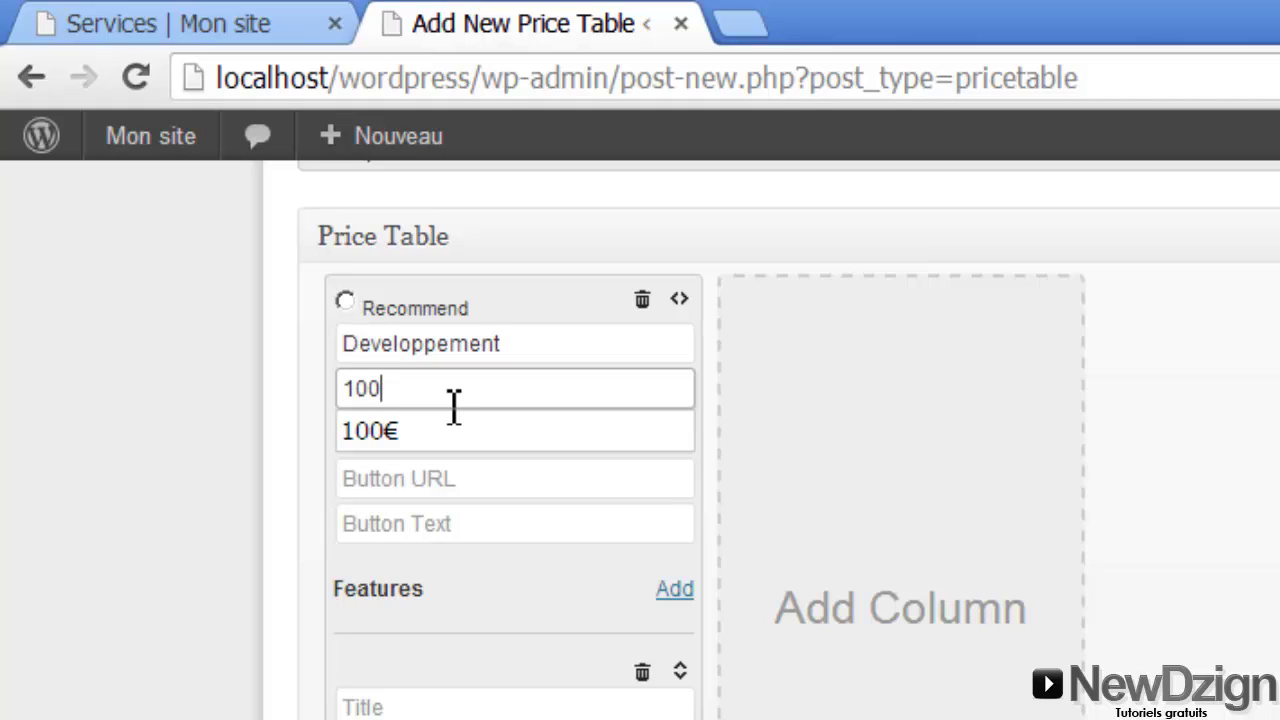
text(€)
click(409, 436)
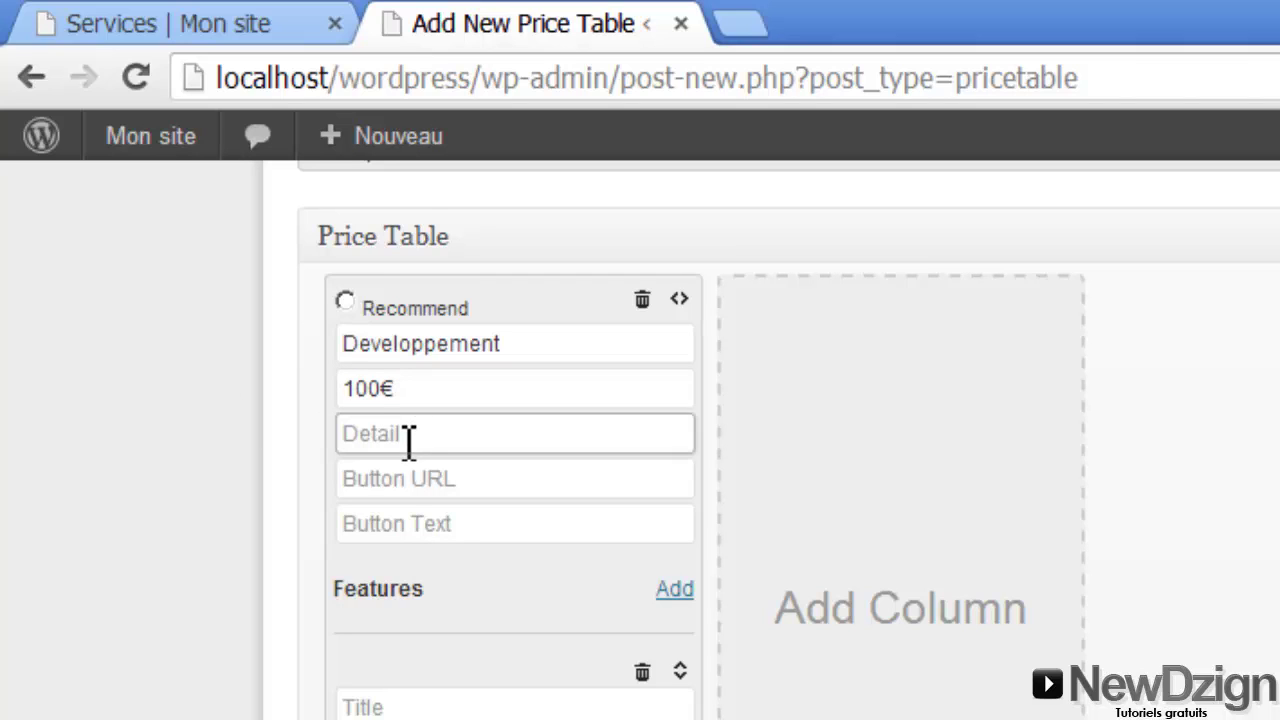
key(ctrl+v)
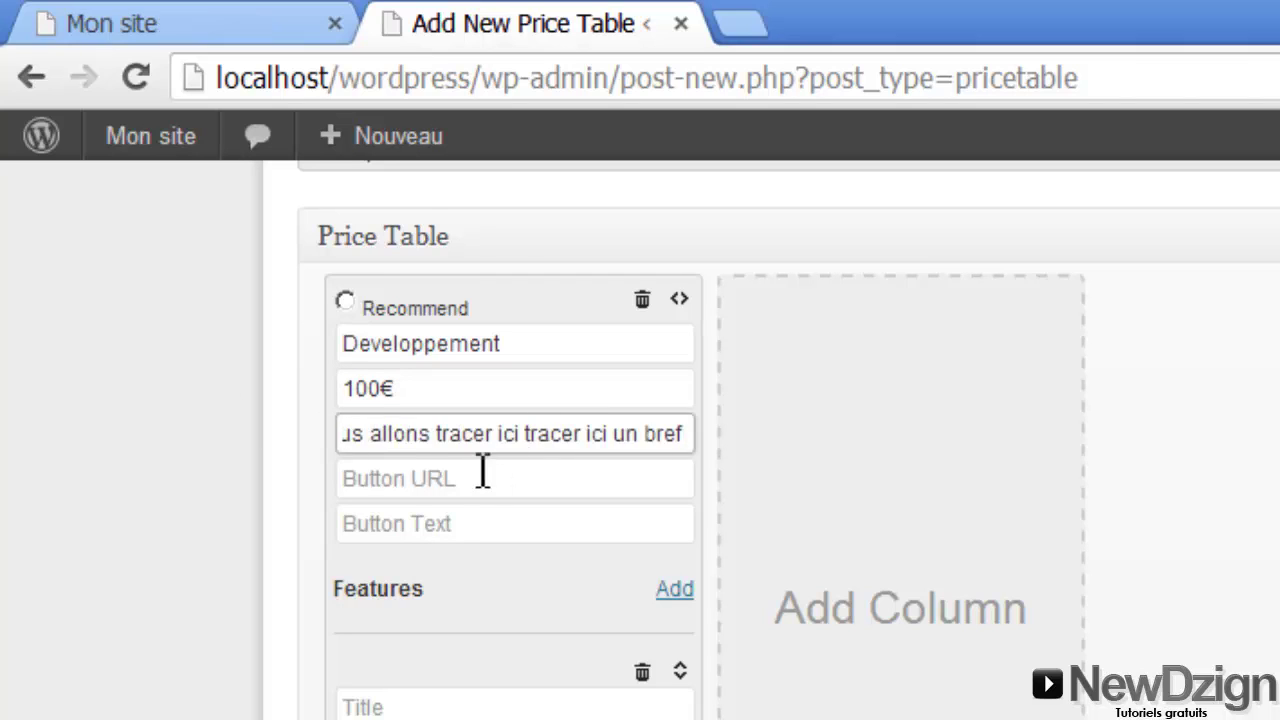
Step: Set the Developpement column's button text to "Nous contacter"
click(460, 480)
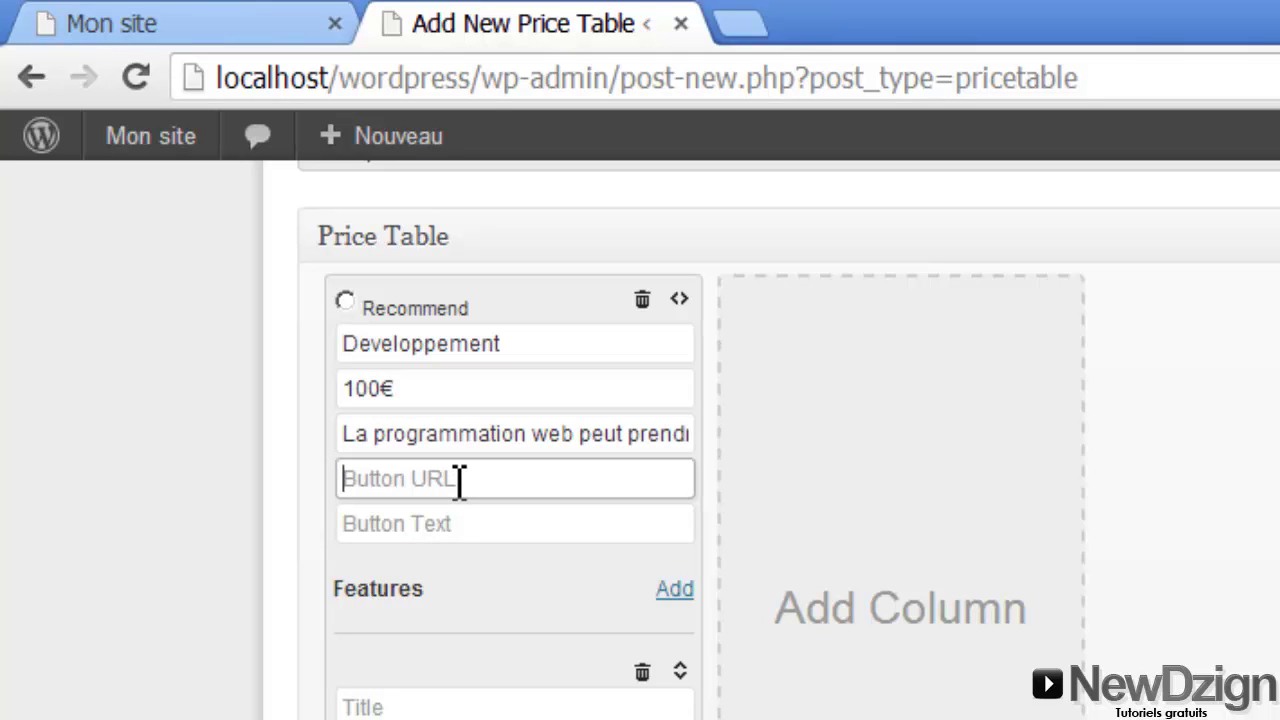
click(430, 537)
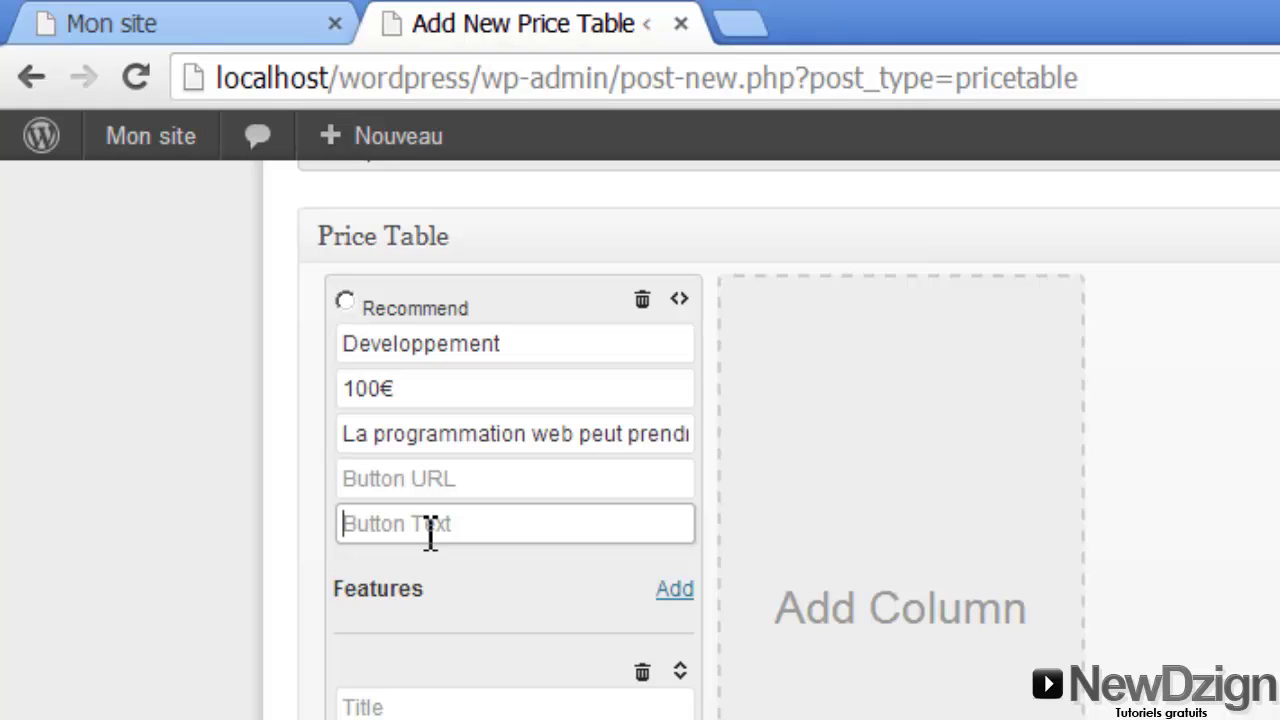
text(Nous contacter)
Step: Enter localhost/wordpress/index.php/contact as the Developpement column's button URL
click(469, 481)
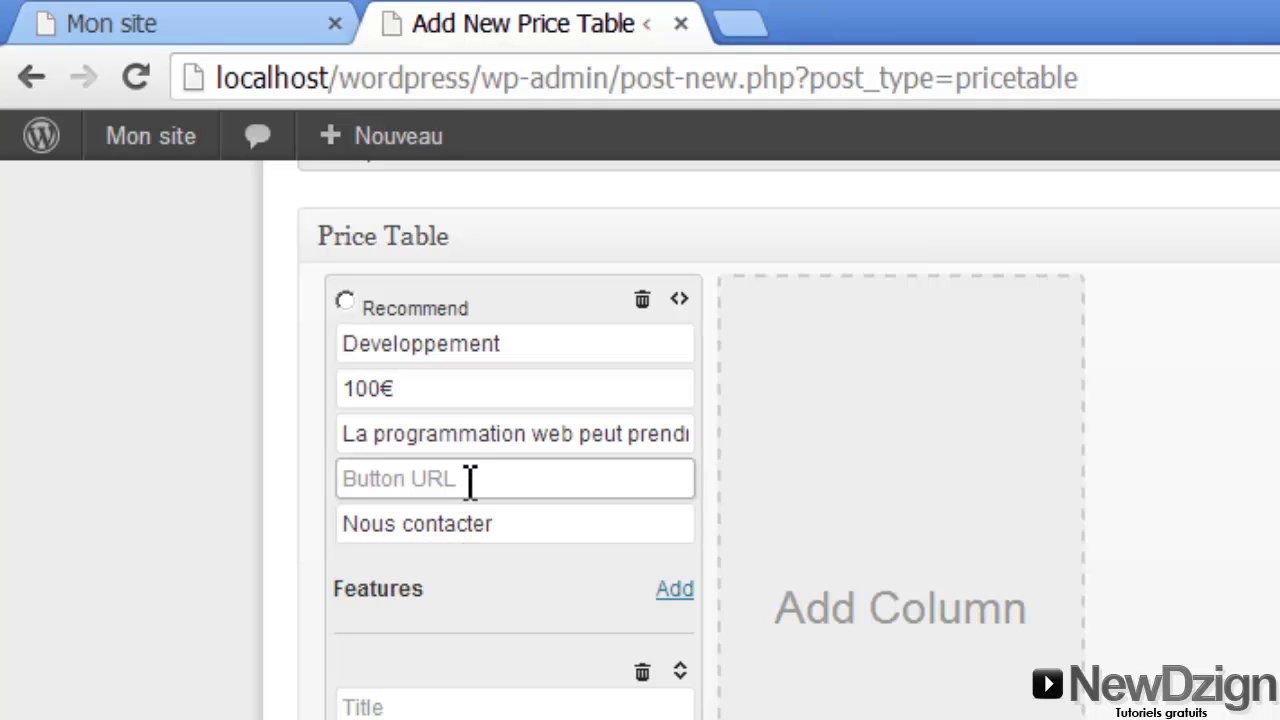
text(localho)
key(BackSpace)
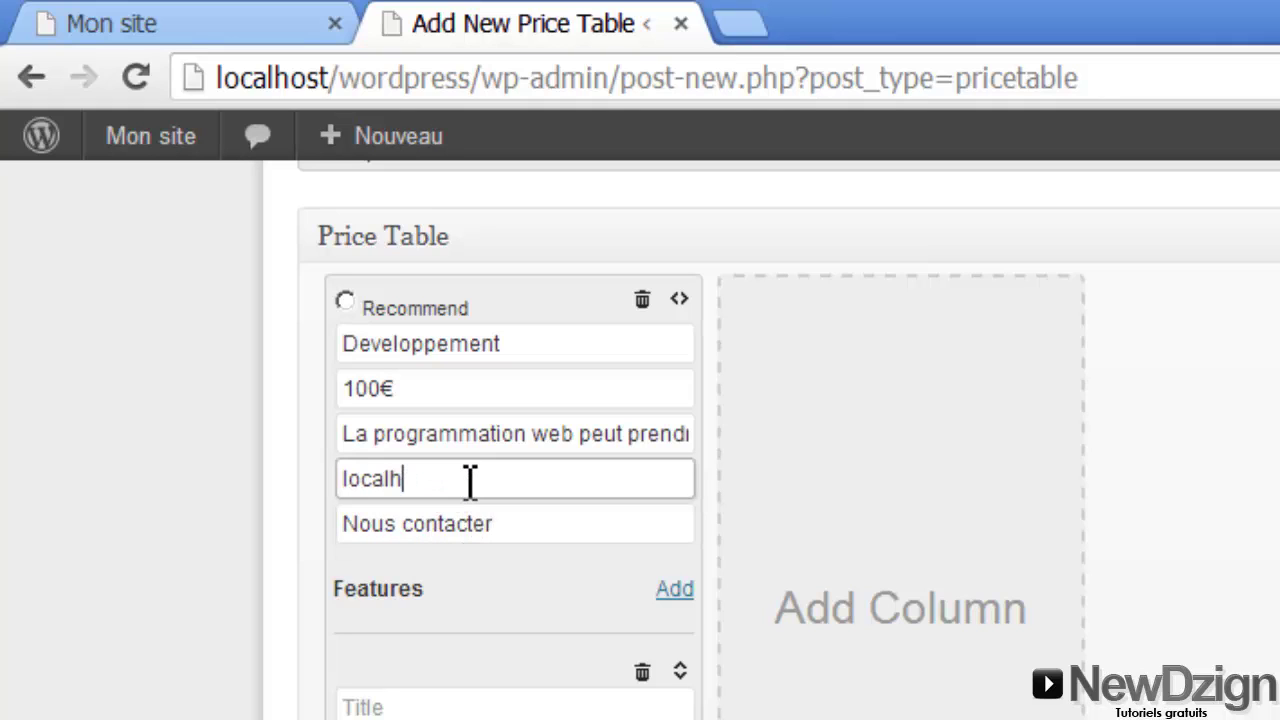
text(ost/word)
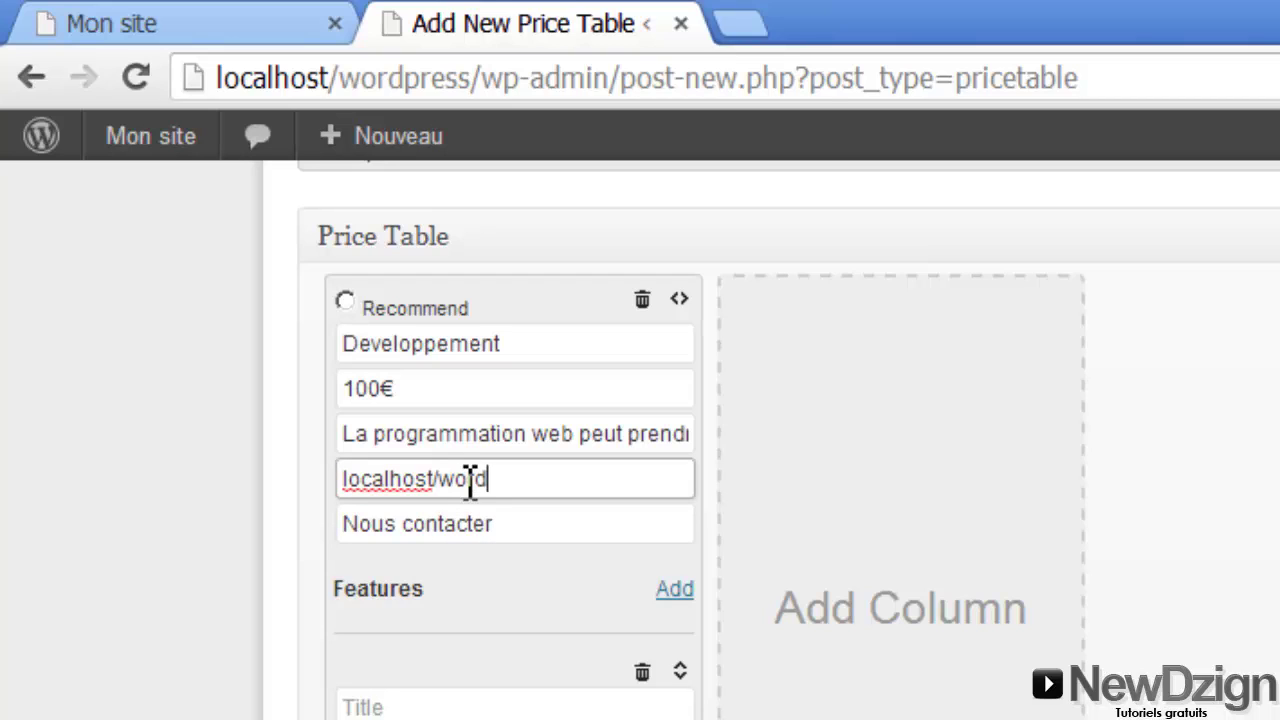
text(press/)
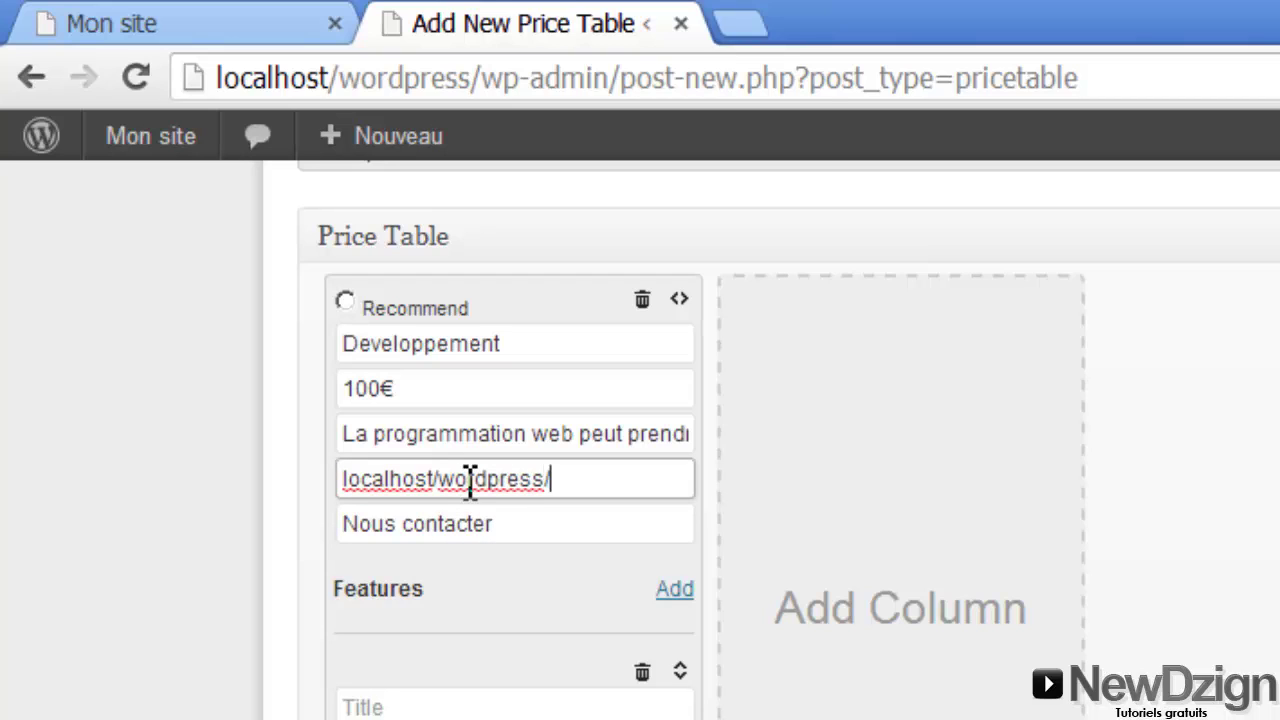
text(index.ph)
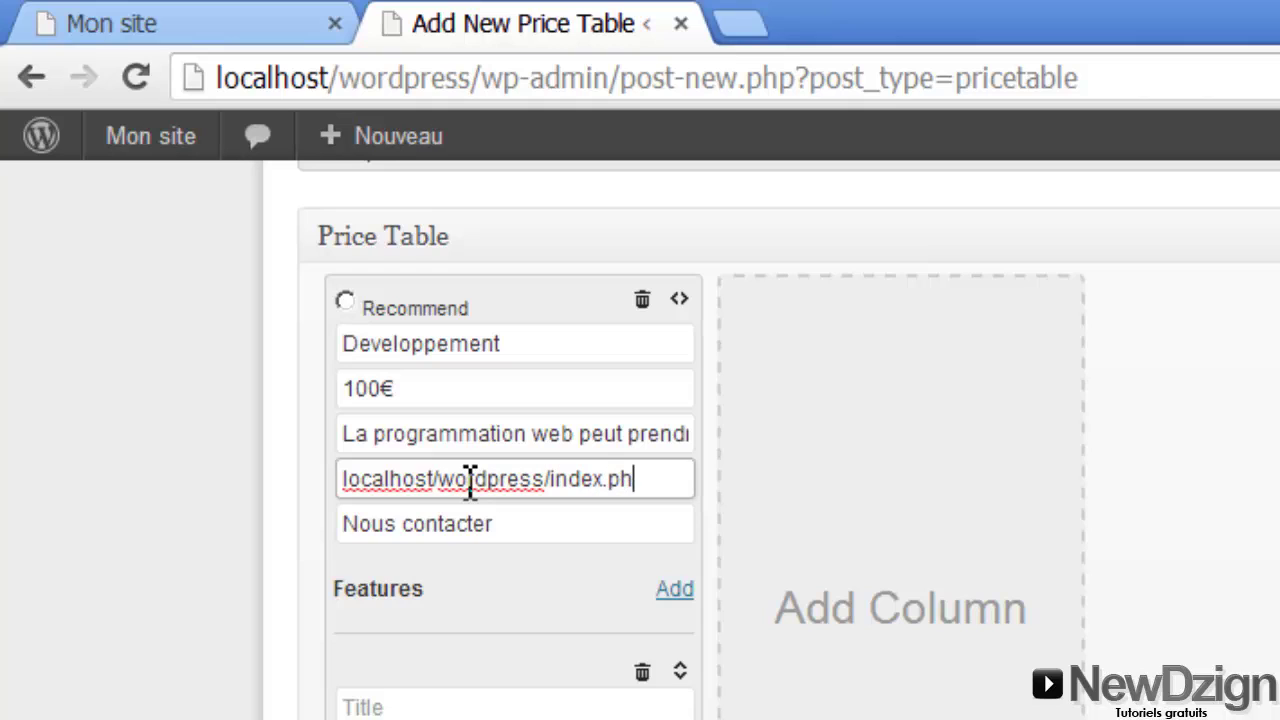
text(p/contact)
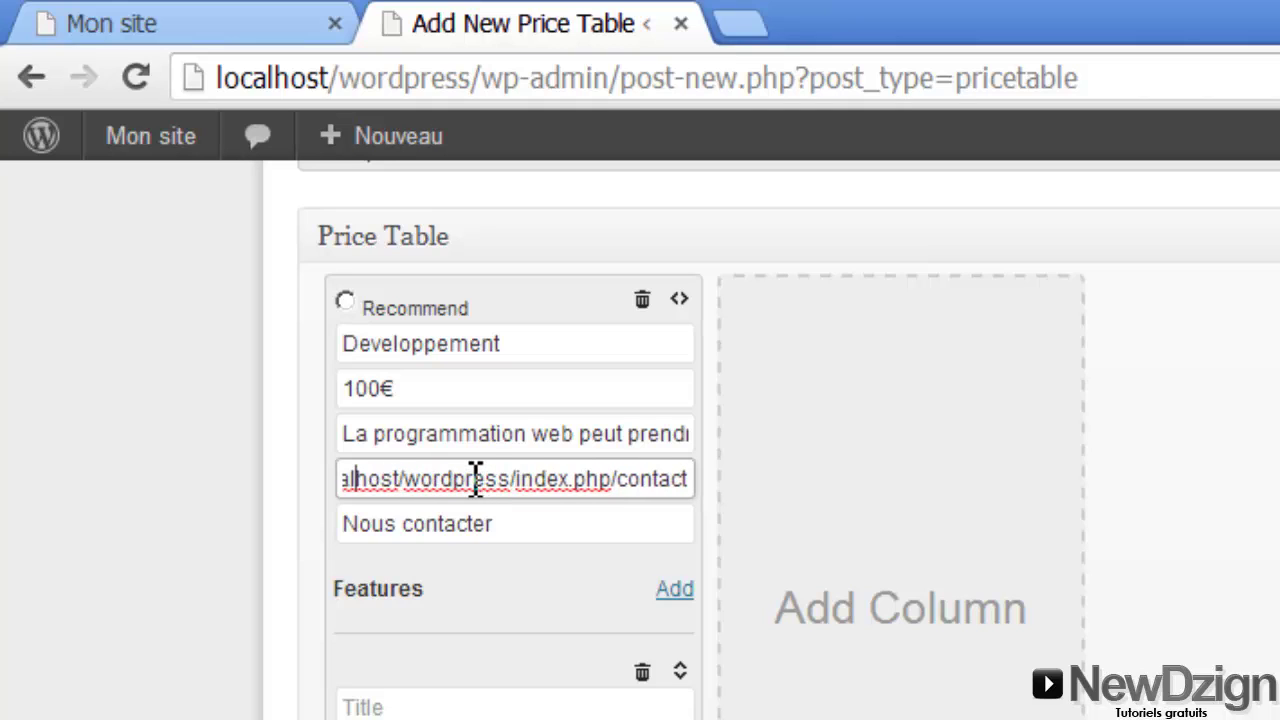
key(Home)
text(h)
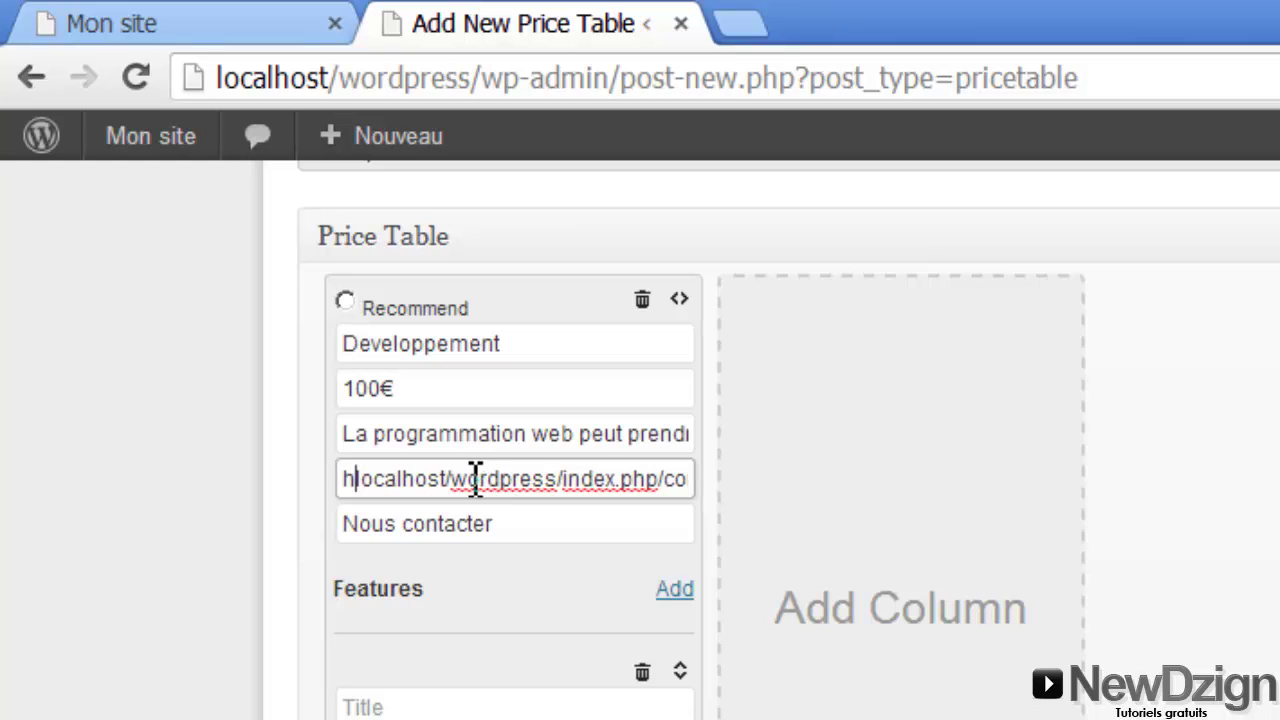
text(tpp)
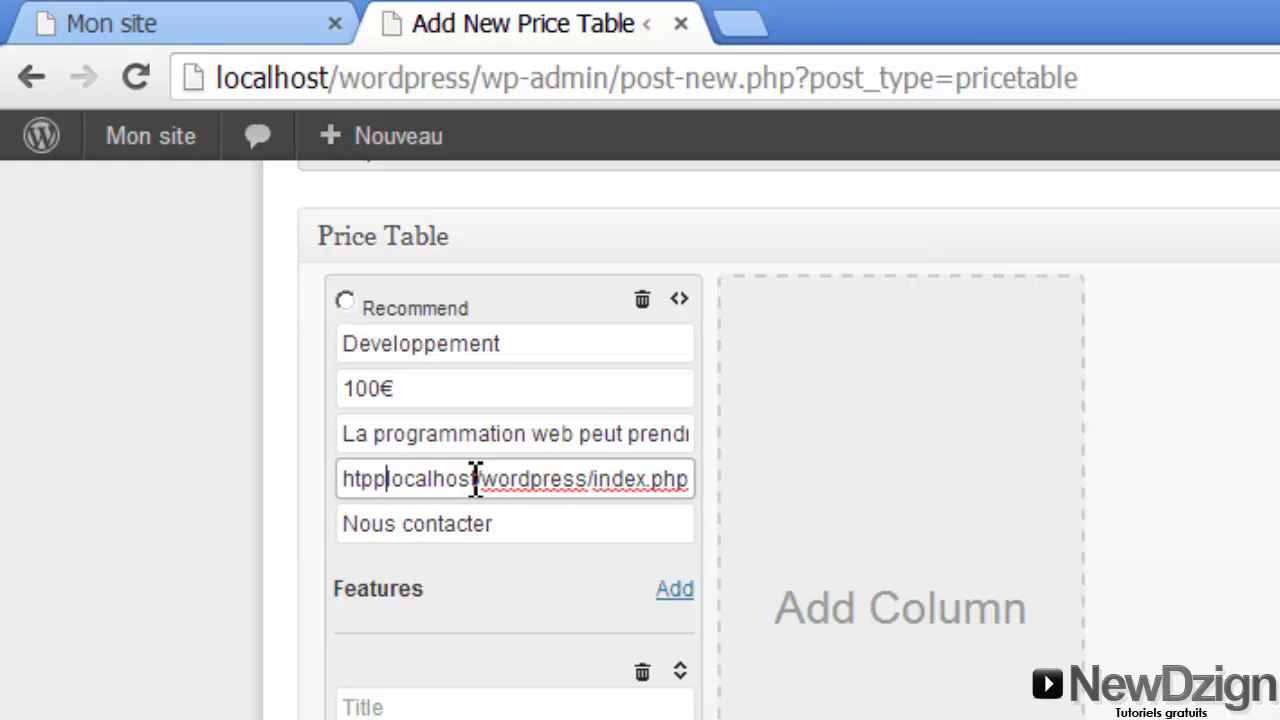
key(BackSpace)
key(BackSpace)
text(tp:)
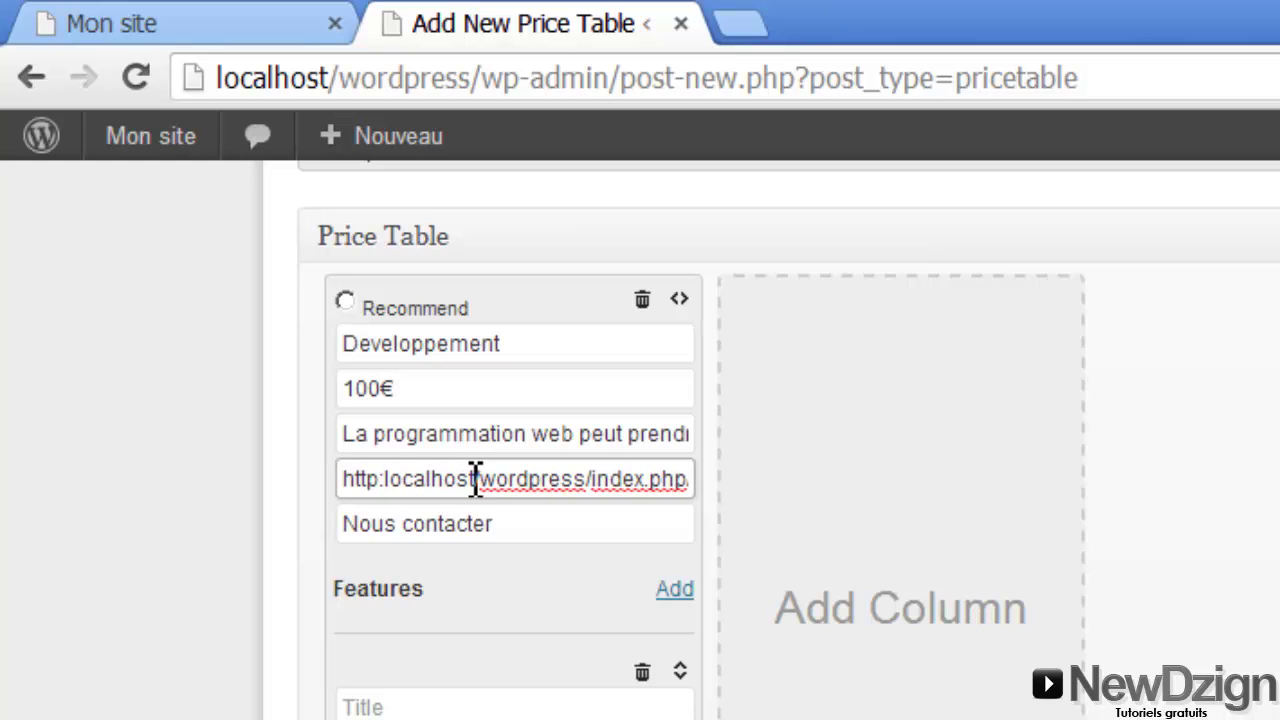
text(//)
Step: Read through the full button URL of the Developpement column to check it
key(Right)
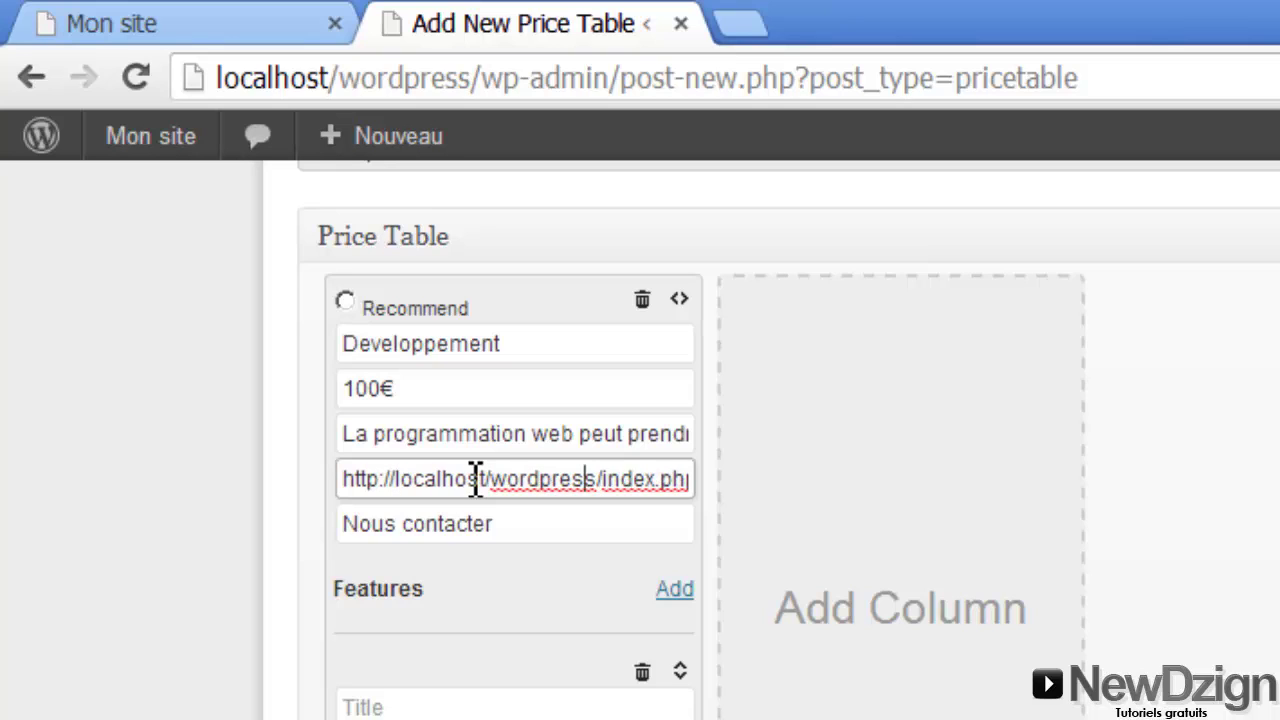
key(Right)
key(Right)
key(Right)
key(Right)
key(Right)
key(Right)
key(Right)
key(Right)
key(Right)
key(Right)
key(Right)
key(Right)
key(Right)
key(Right)
key(Right)
key(Right)
key(Right)
key(Right)
key(Right)
key(Left)
key(Left)
key(Left)
key(Left)
key(Left)
key(Left)
key(Left)
key(Left)
key(Left)
key(Left)
key(Left)
key(Left)
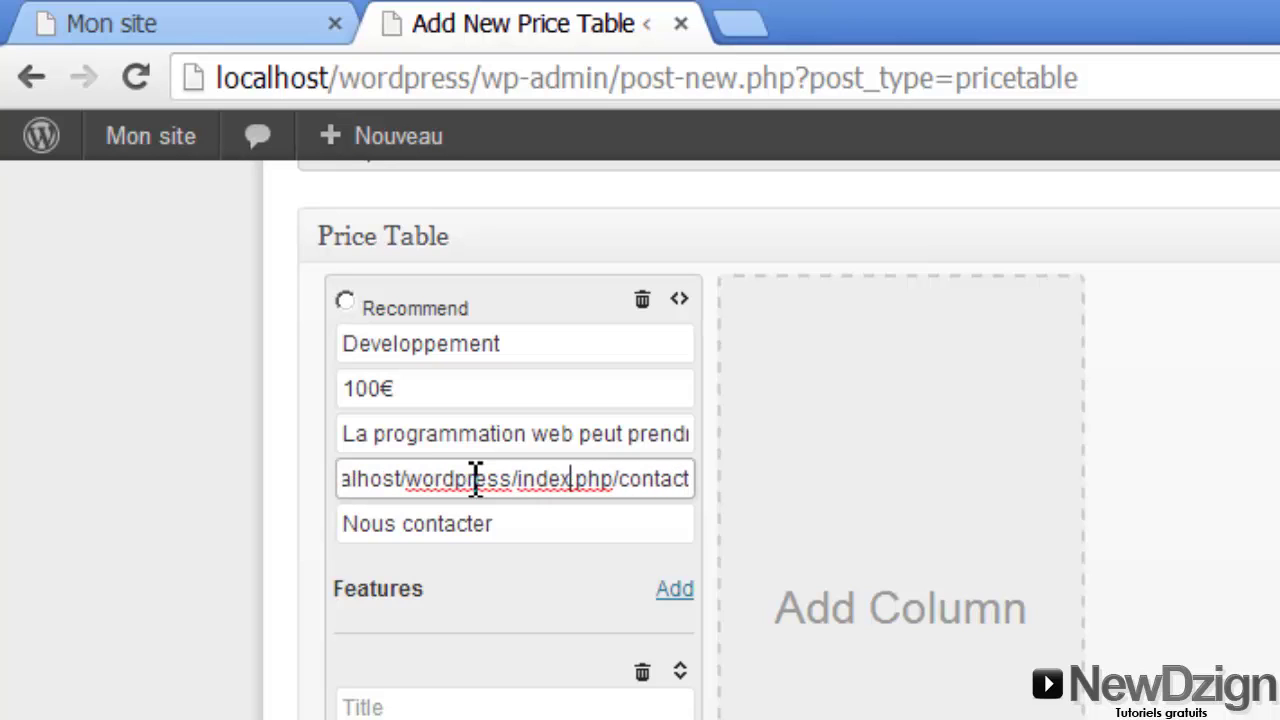
key(Home)
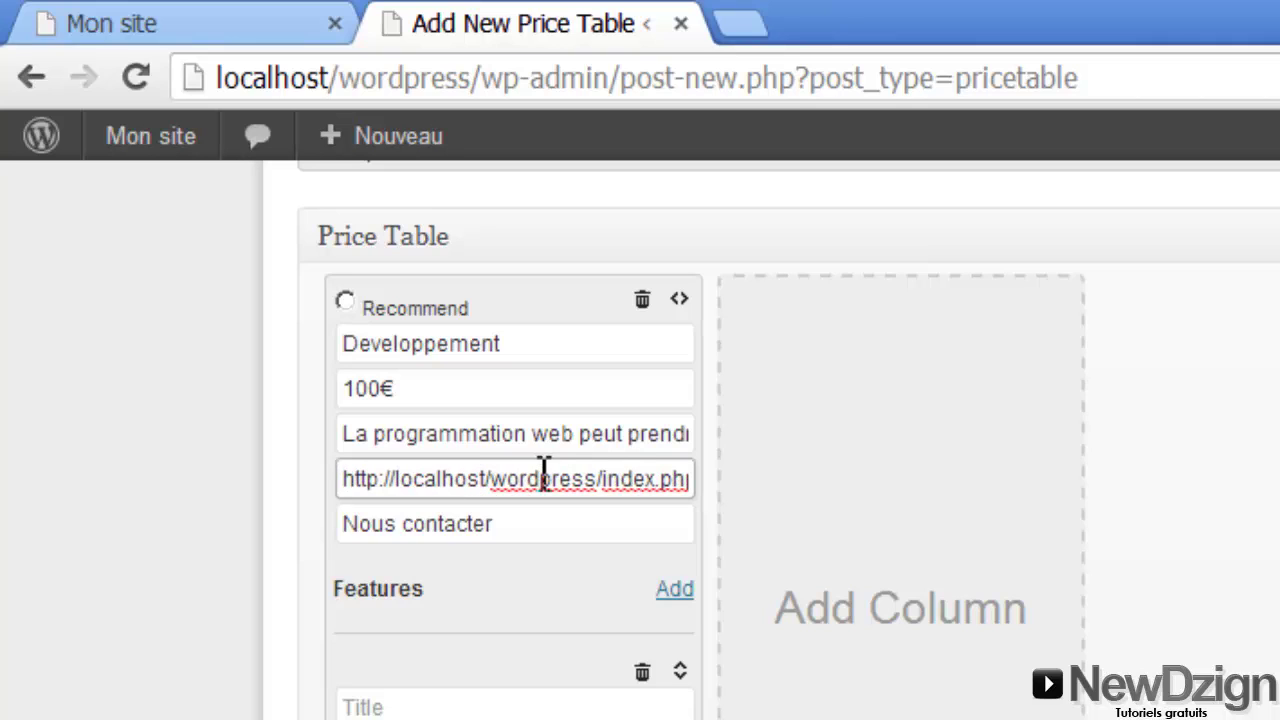
drag(598, 478, 401, 510)
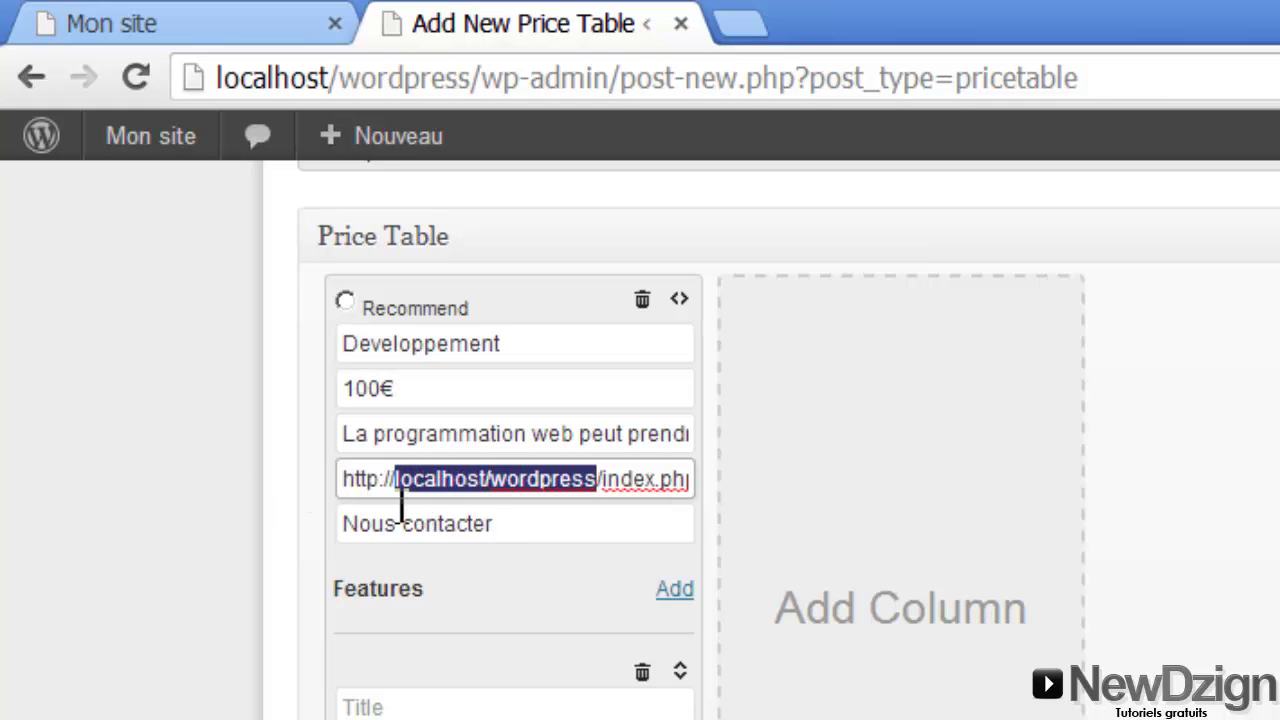
key(BackSpace)
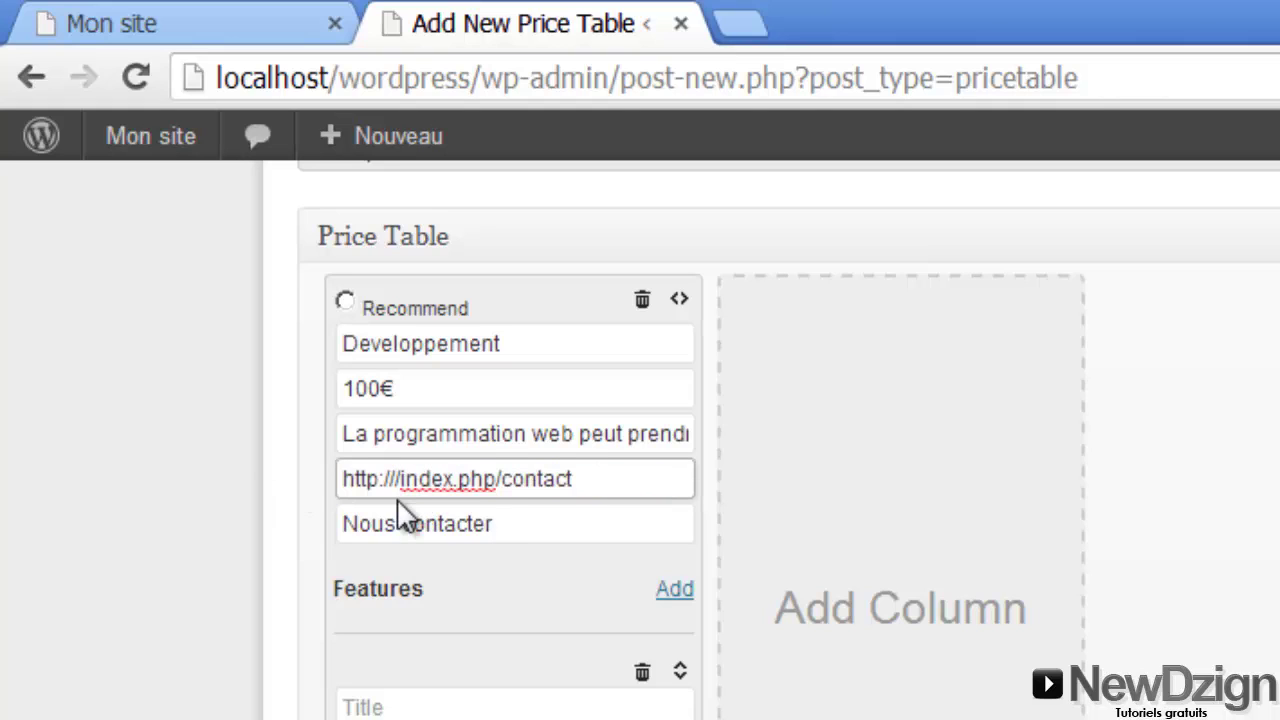
text(www.site.c)
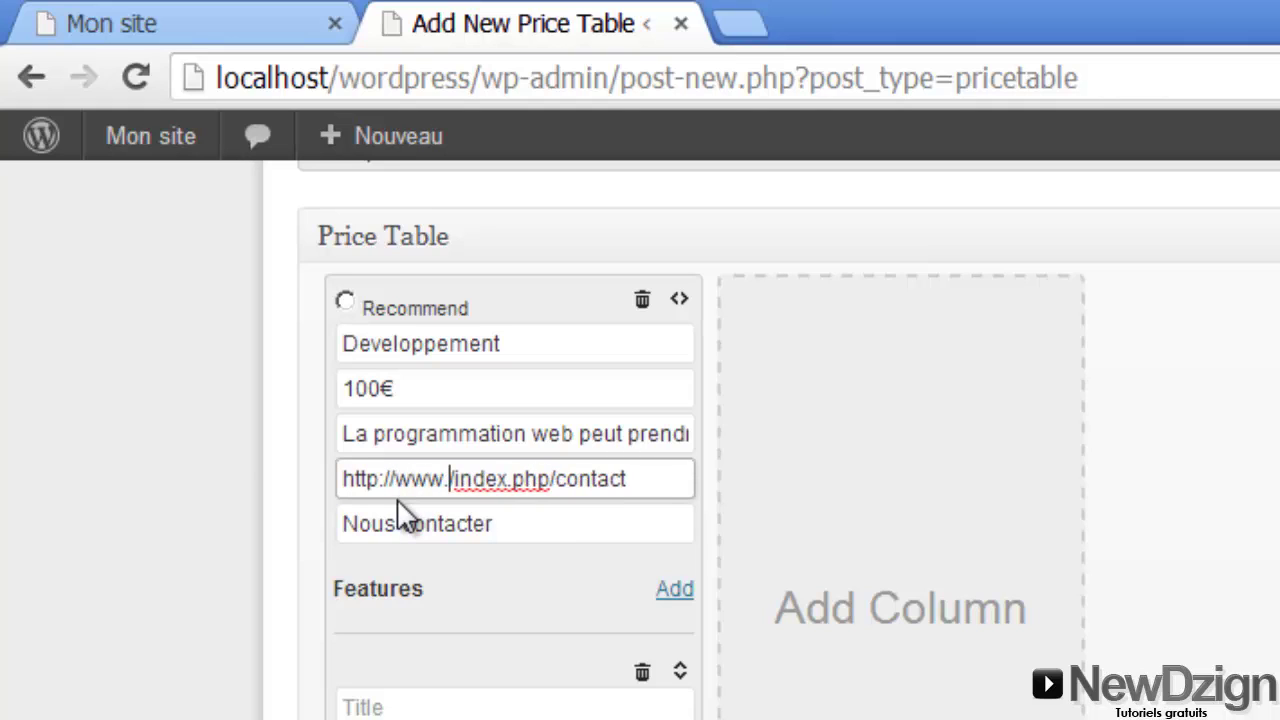
text(om)
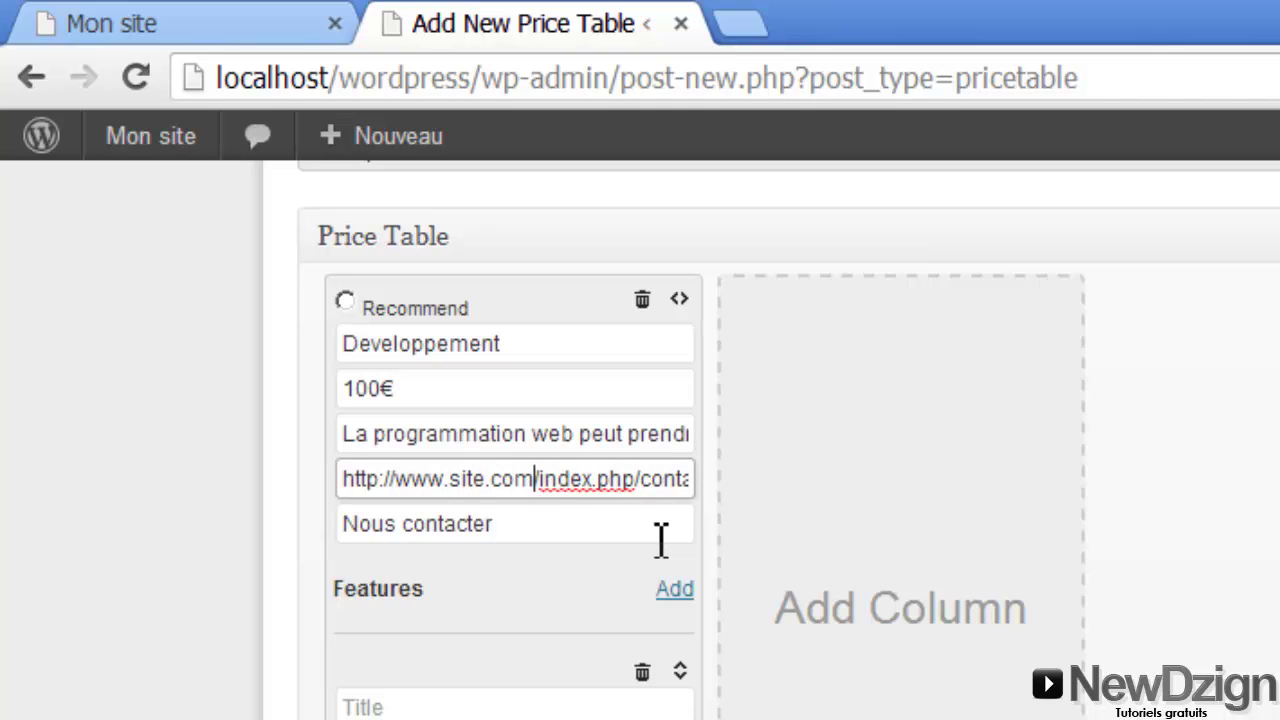
key(ctrl+z)
Step: Add a second column to the price table, titled "Design" and priced at 200€
click(983, 285)
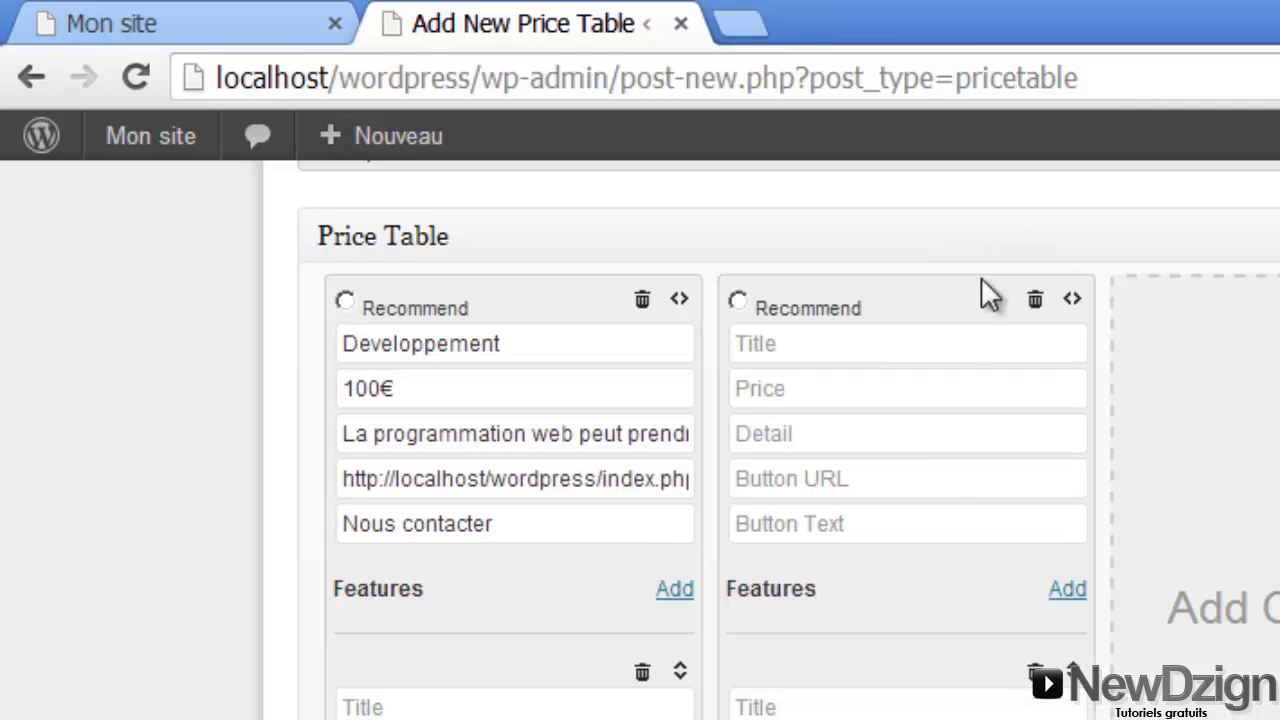
click(946, 343)
text(Des)
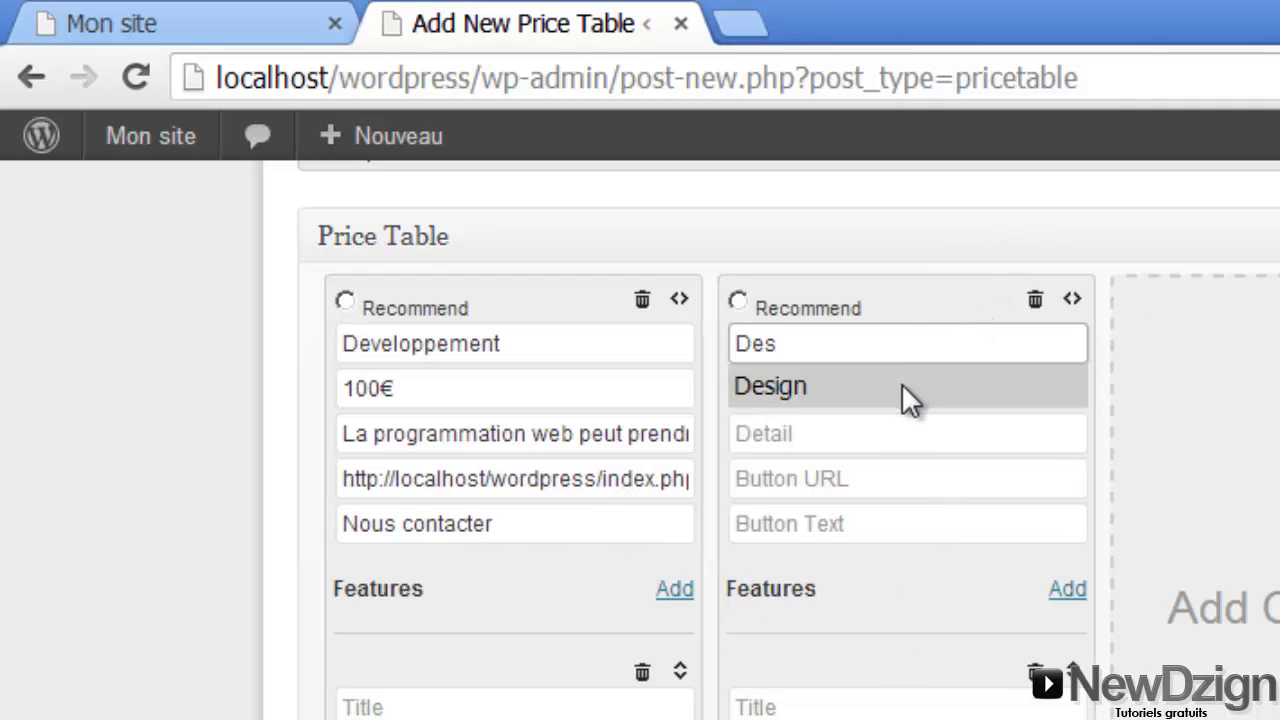
click(901, 385)
click(856, 392)
text(200€)
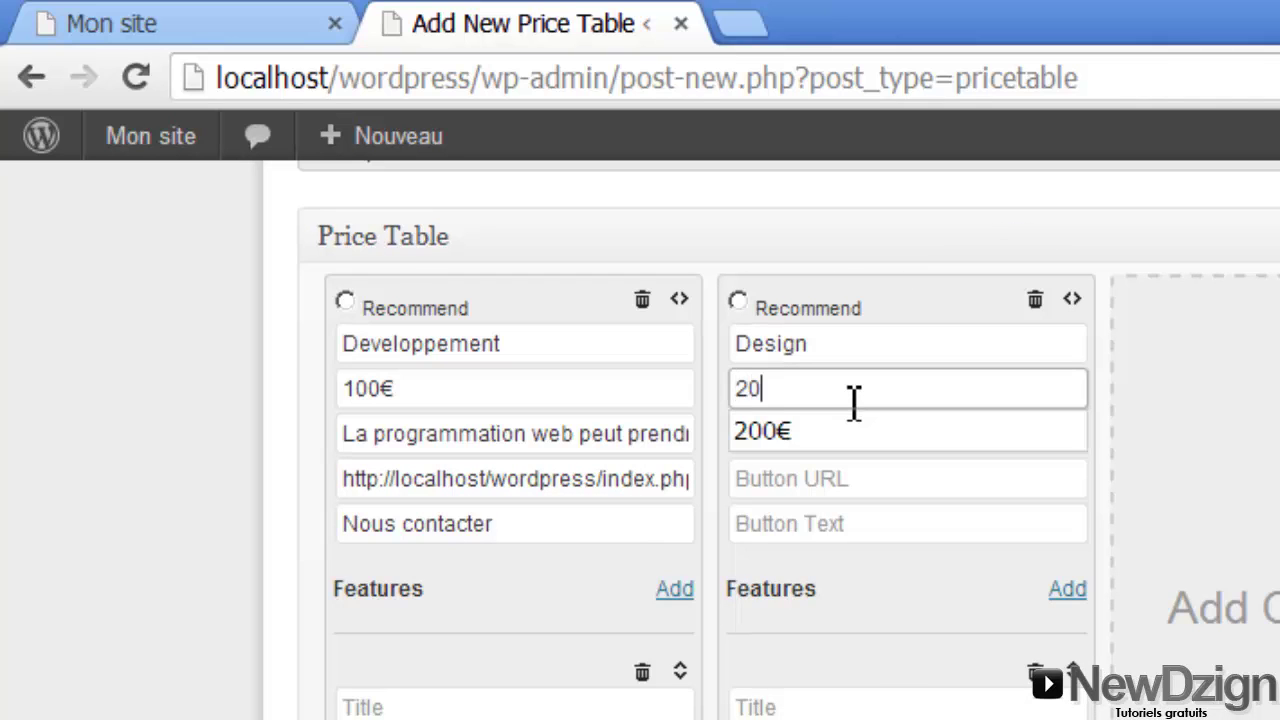
click(831, 435)
Step: Set the Design column's button text to "Nous contacter"
click(825, 492)
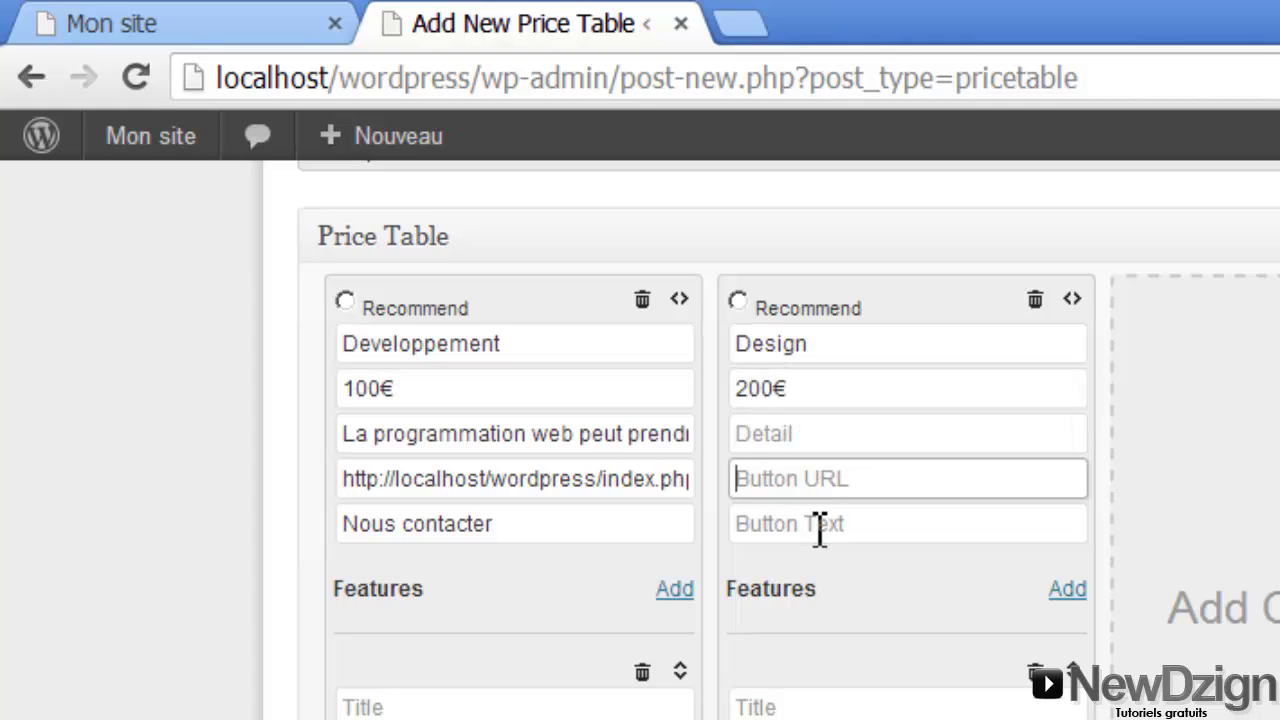
click(820, 527)
text(Nous contacter)
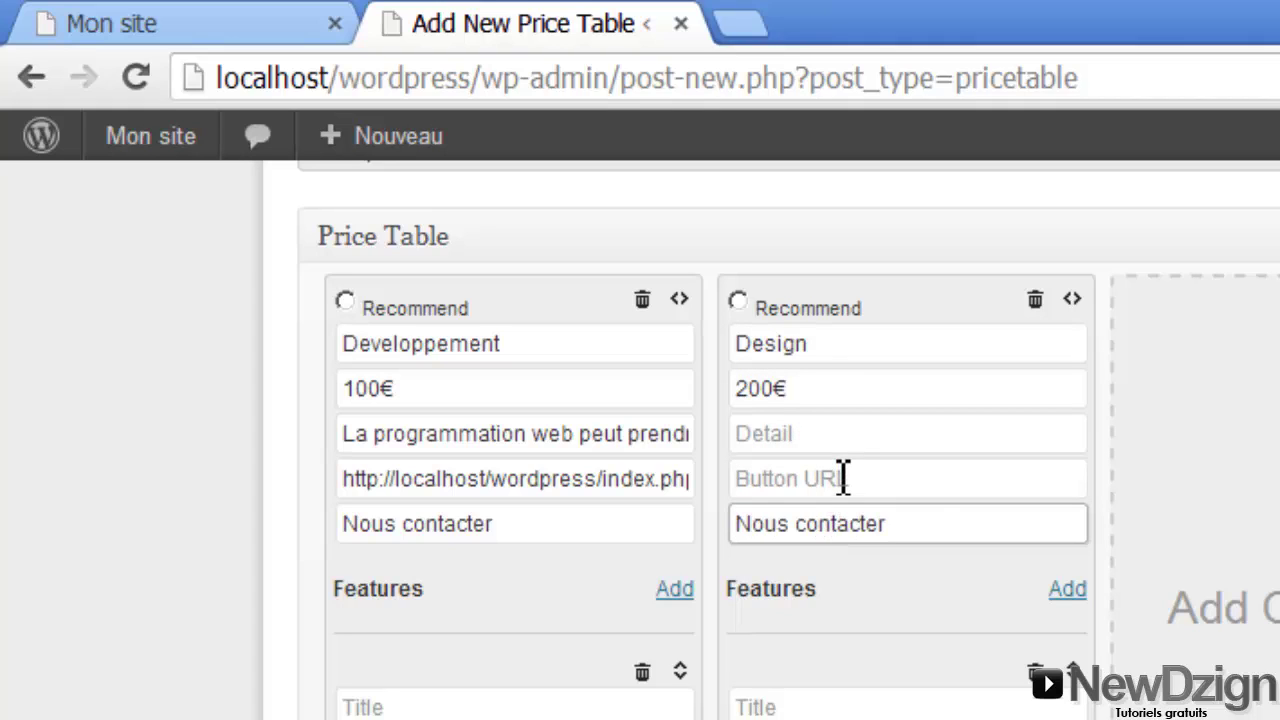
Step: Copy the Developpement column's button URL into the Design column and paste the web design description as its detail
click(829, 478)
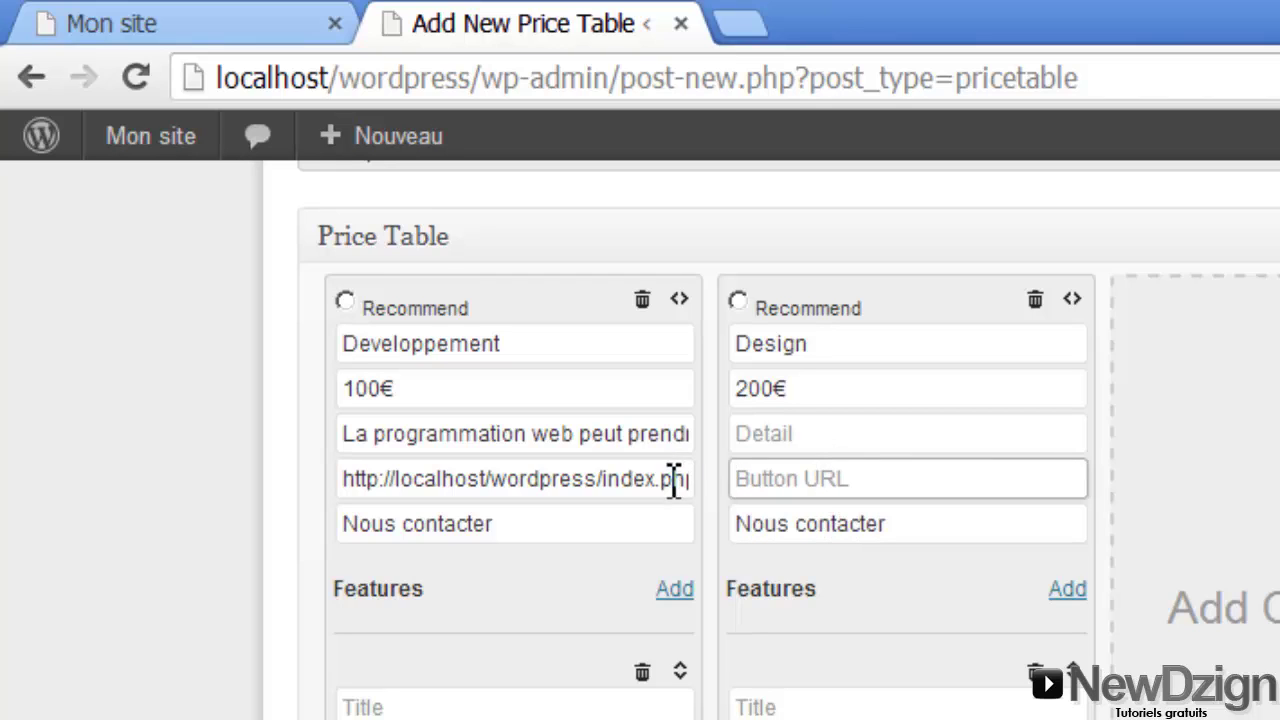
triple_click(674, 480)
key(ctrl+c)
click(823, 476)
key(ctrl+v)
click(823, 439)
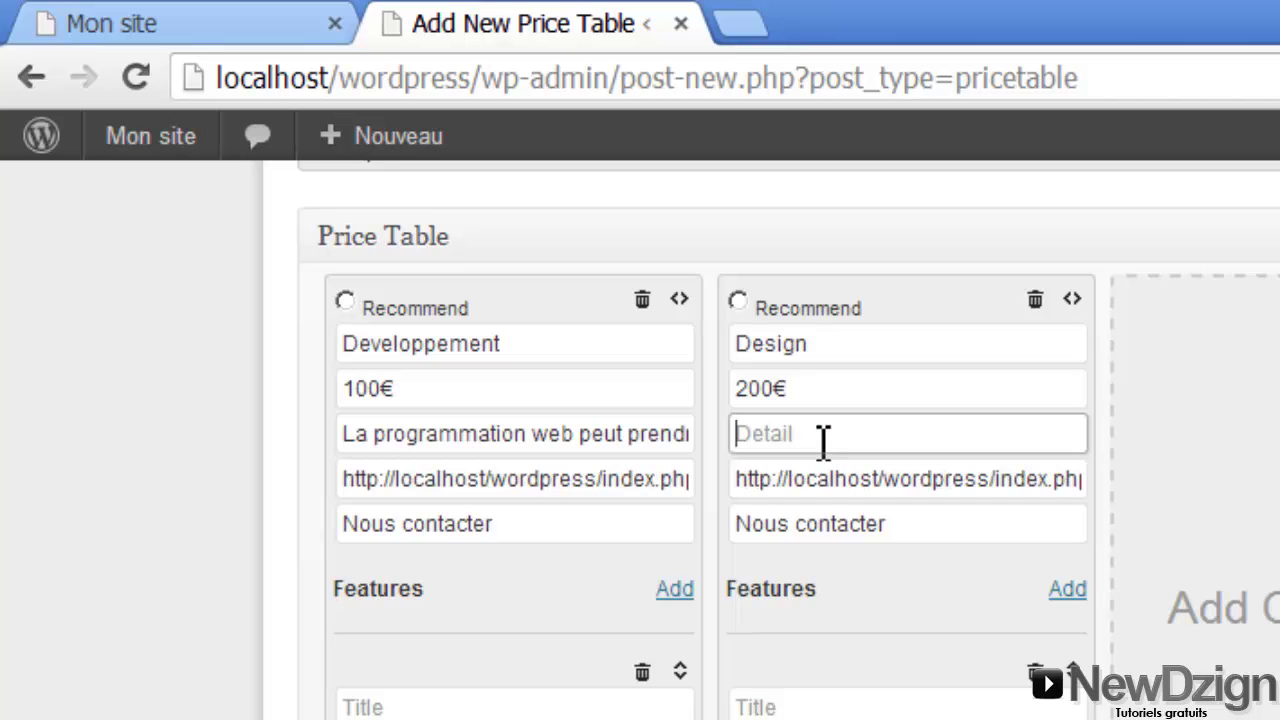
key(ctrl+v)
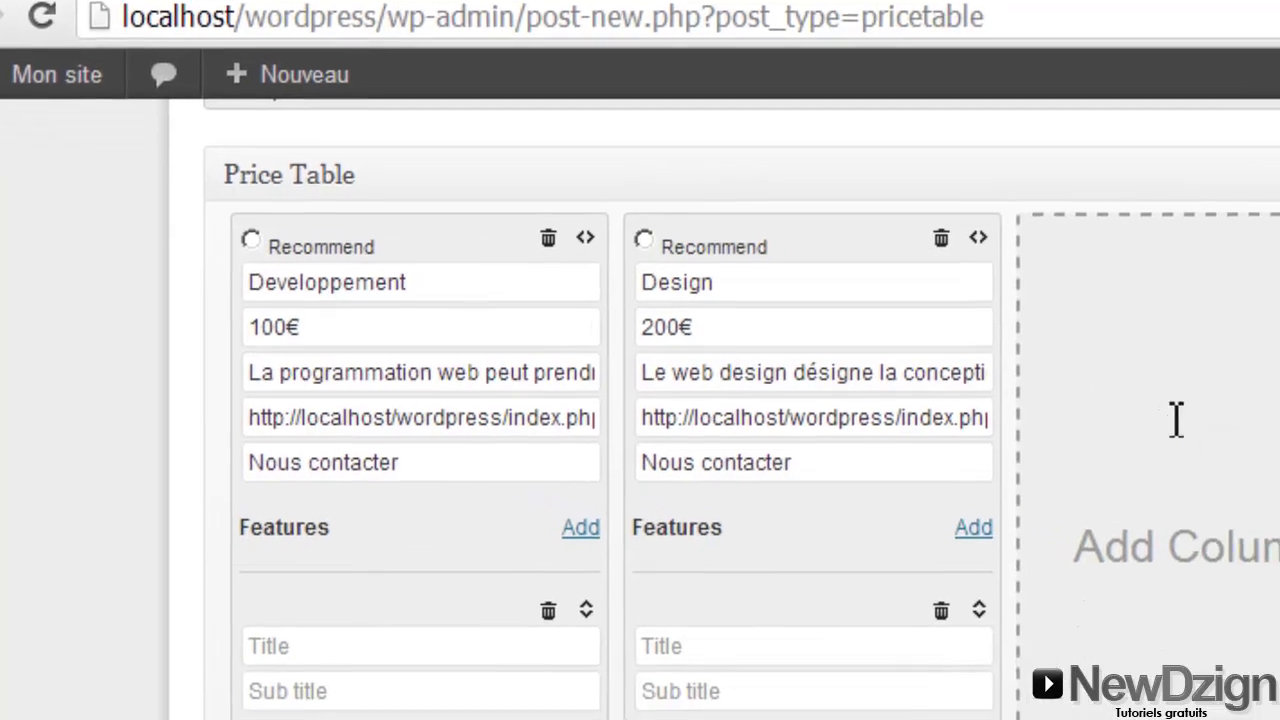
Step: Add a third column to the price table and title it "Cms"
click(1176, 420)
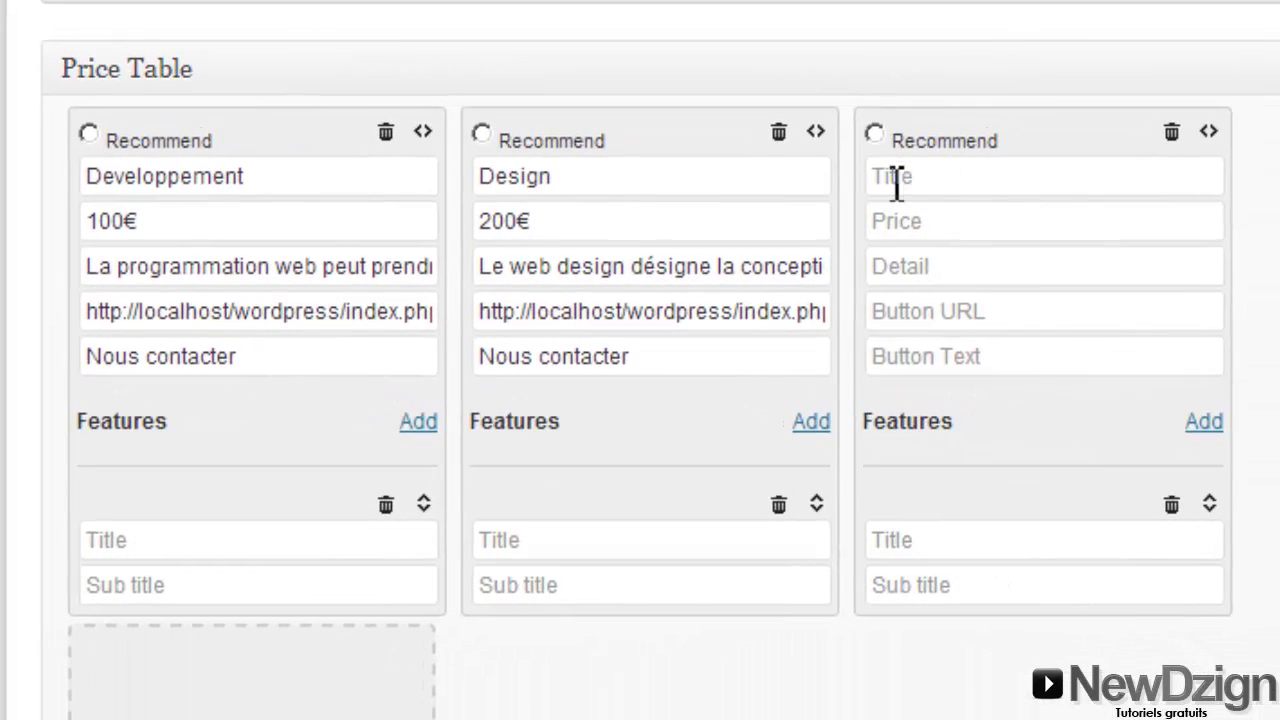
click(895, 180)
text(Cms)
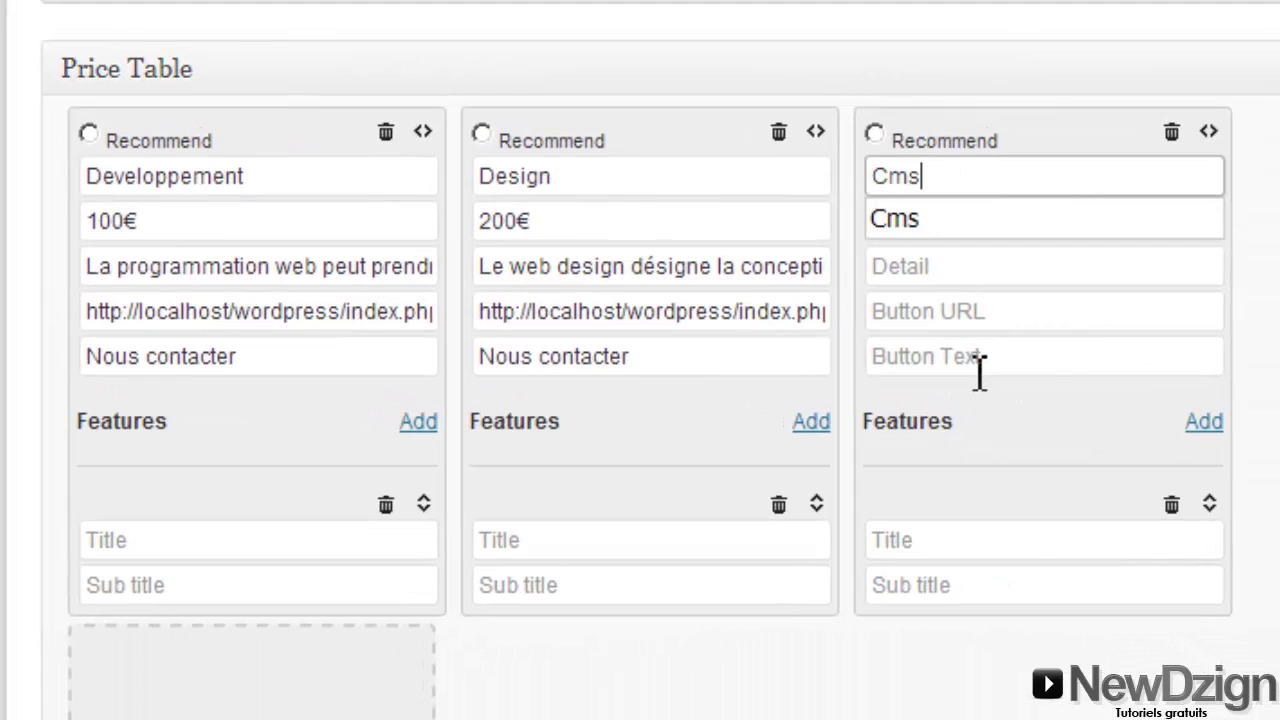
Step: Copy the Design column's button URL into the Cms column and set its button text to "Nous contacter"
click(978, 311)
triple_click(729, 322)
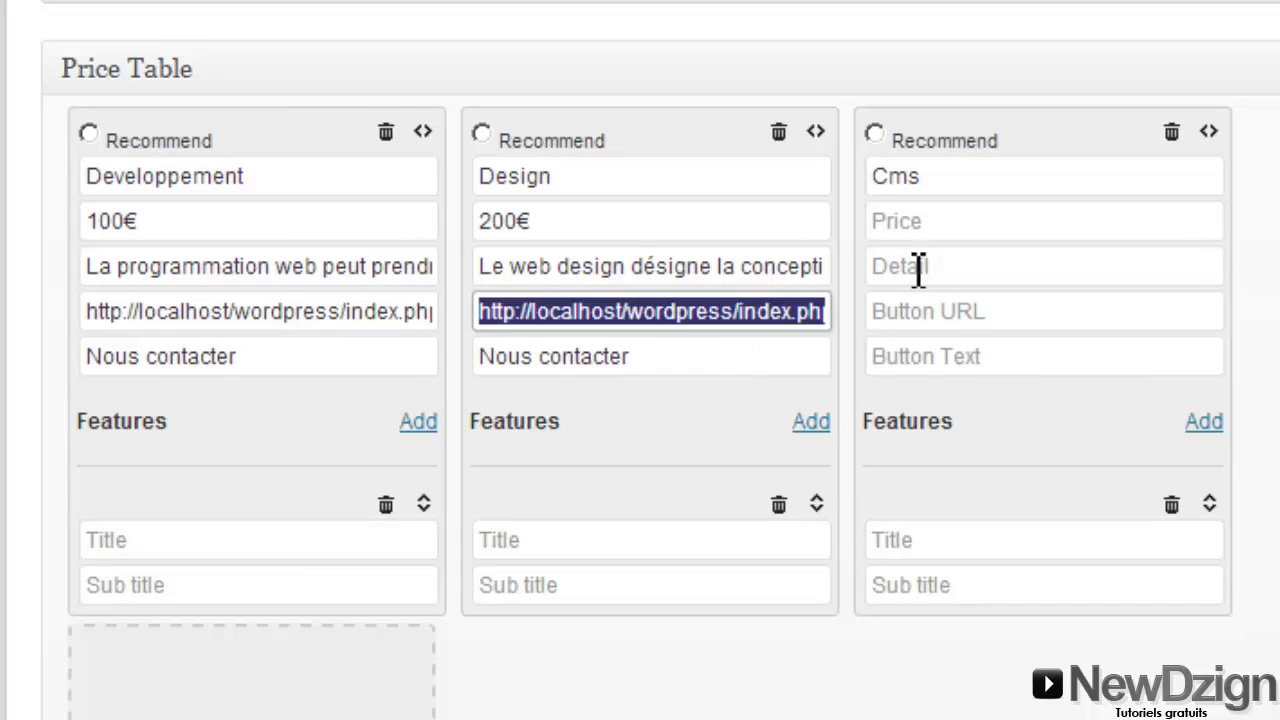
key(ctrl+c)
click(962, 318)
key(ctrl+v)
click(955, 357)
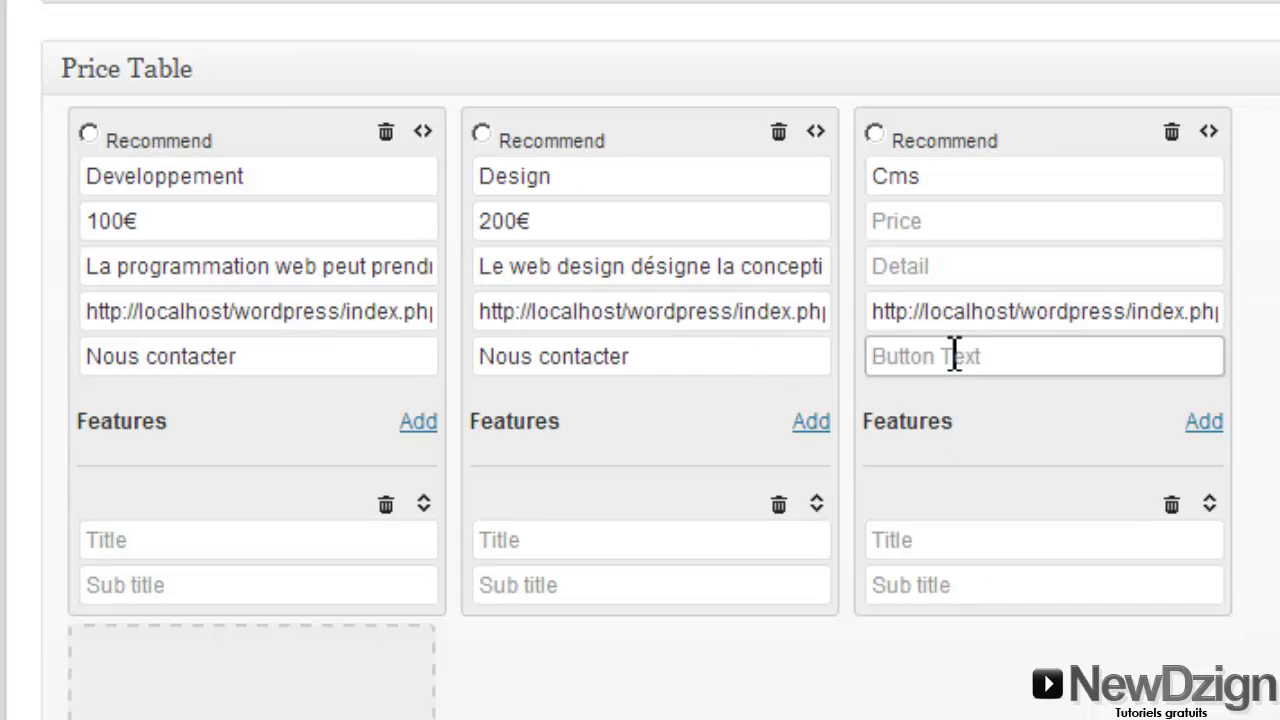
text(Nous contacter)
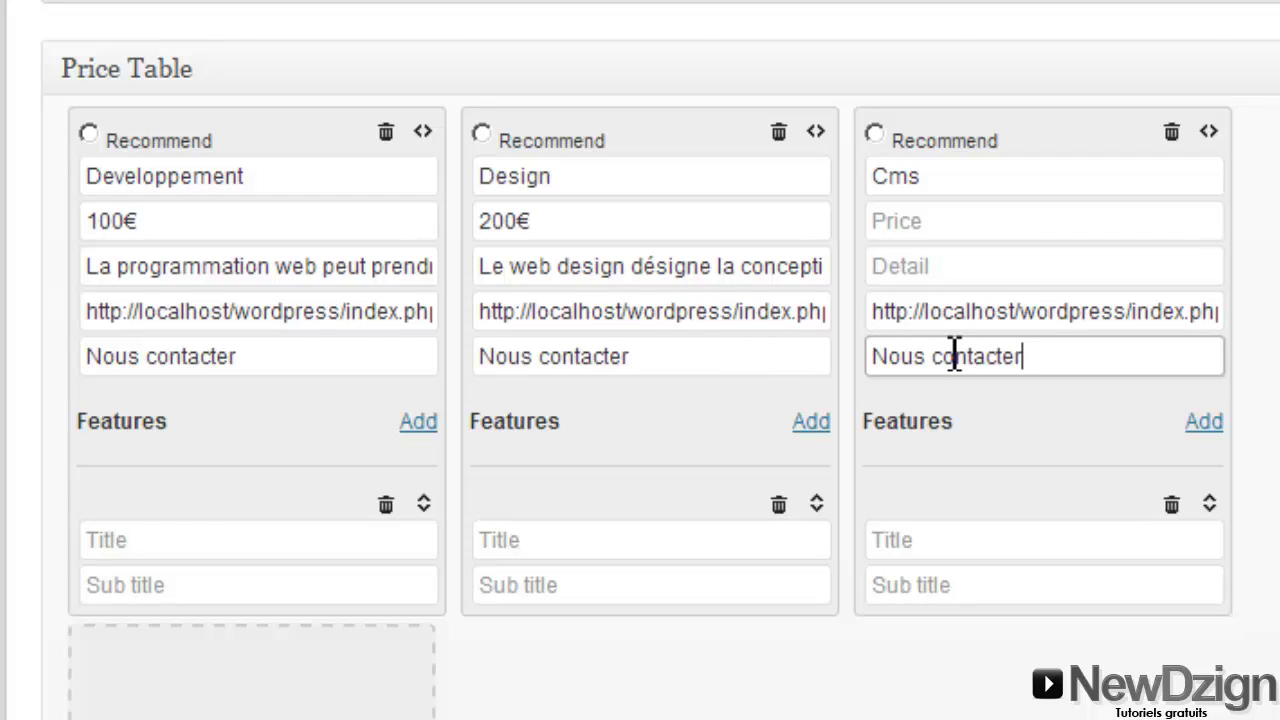
Step: Set the Cms column's price to 300€ and paste the copied description as its detail
click(899, 230)
text(300)
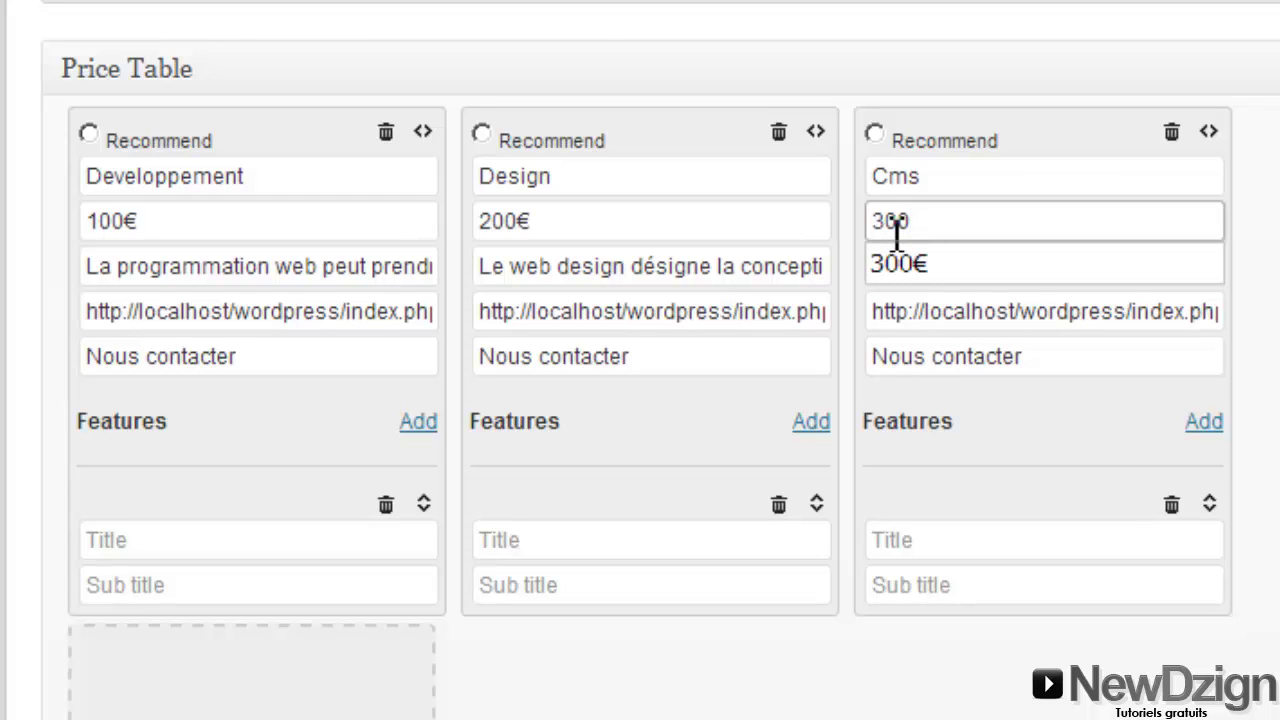
text(€)
click(1270, 212)
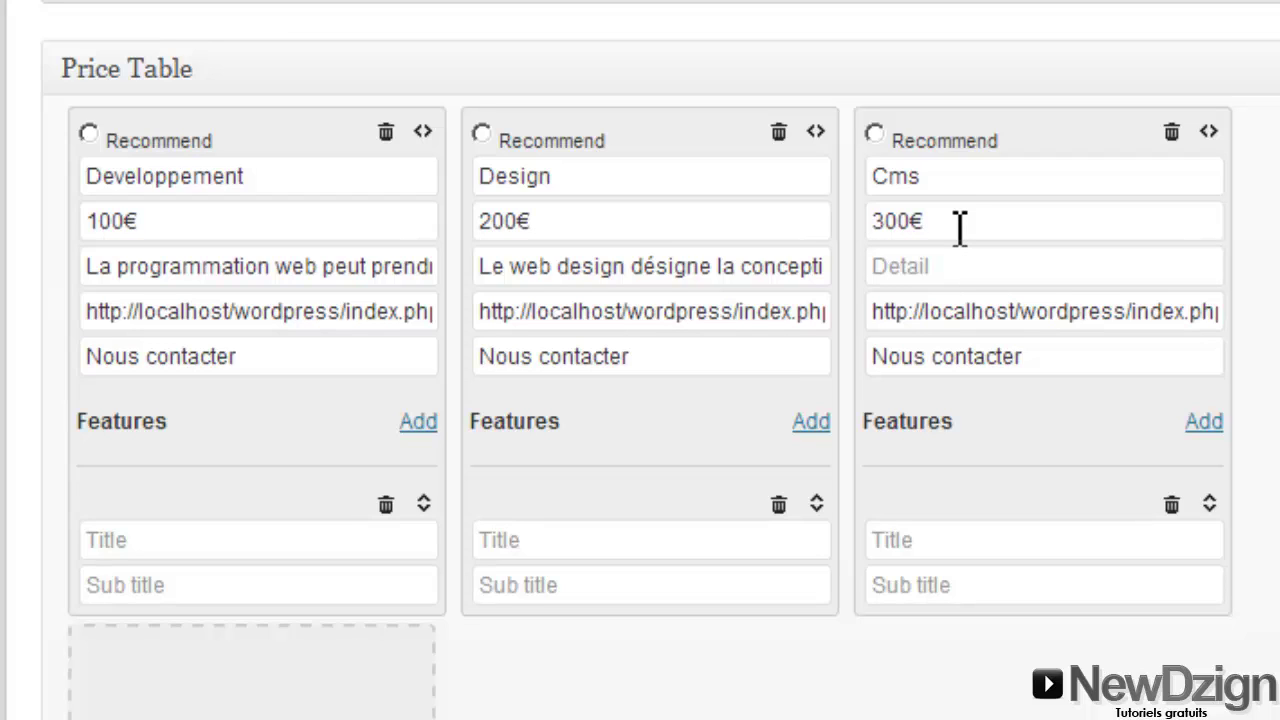
click(920, 270)
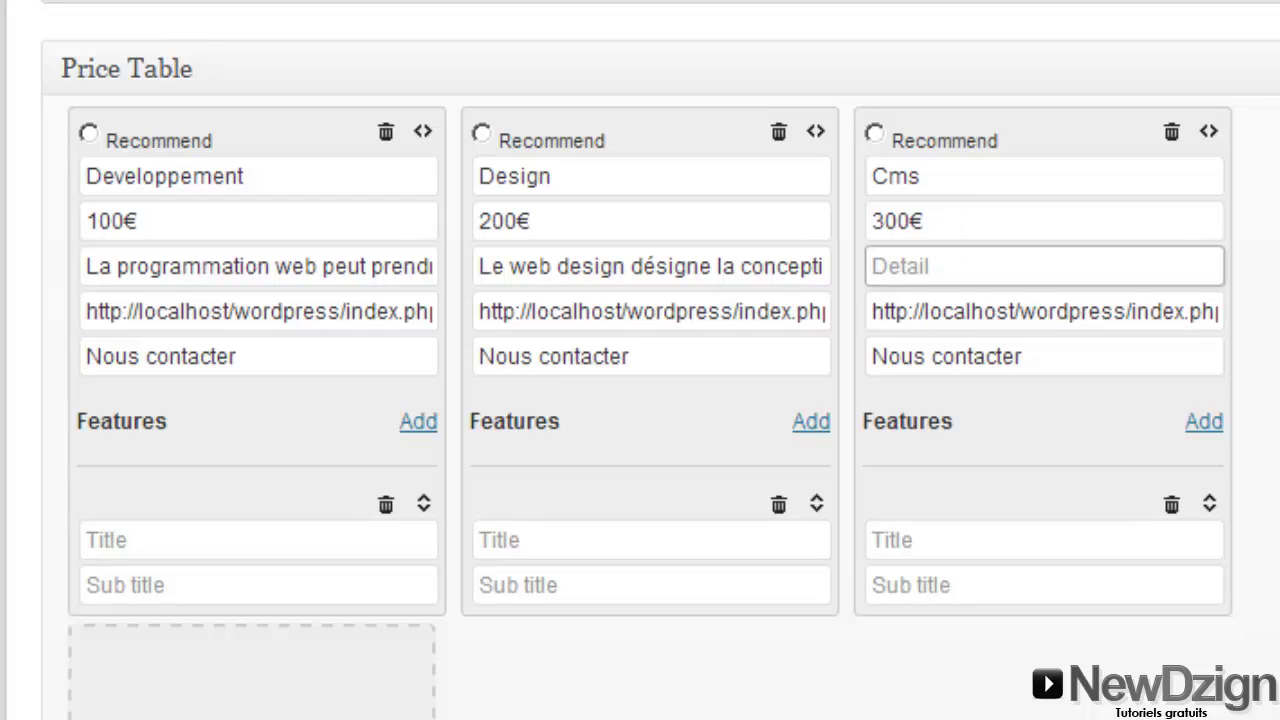
key(ctrl+v)
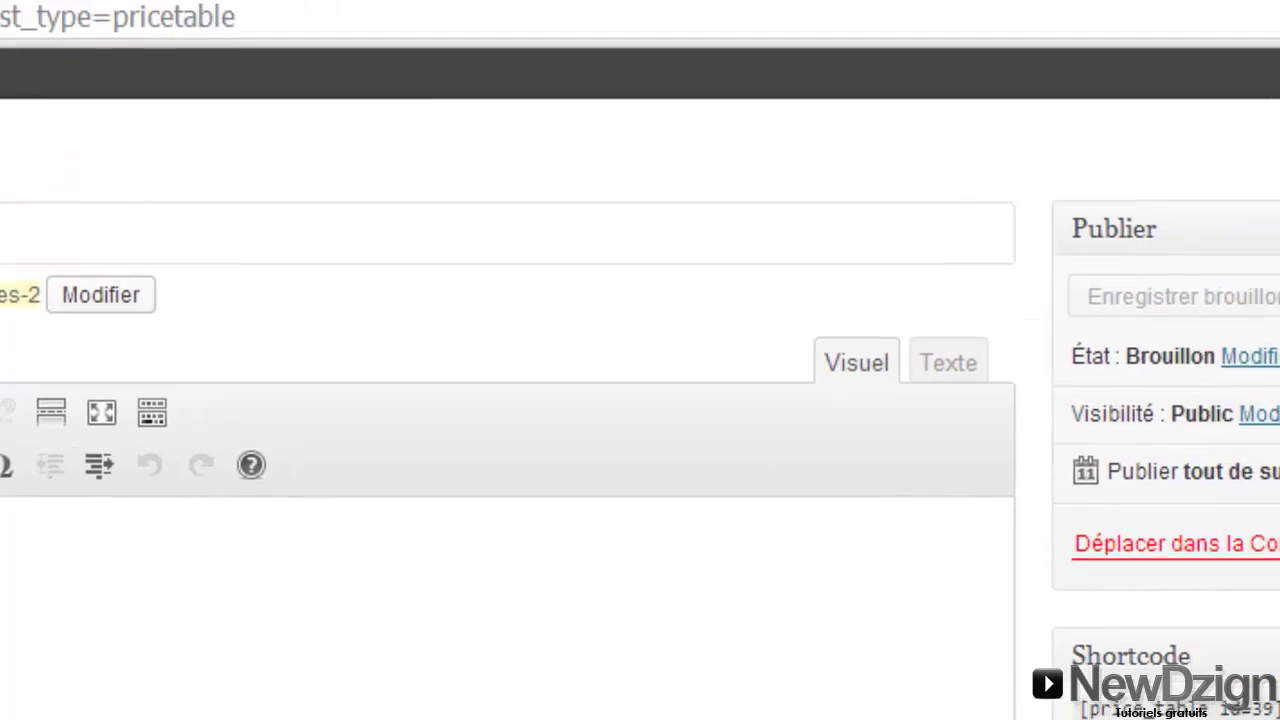
Step: Publish the price table and copy its shortcode [price_table id=39]
click(1127, 603)
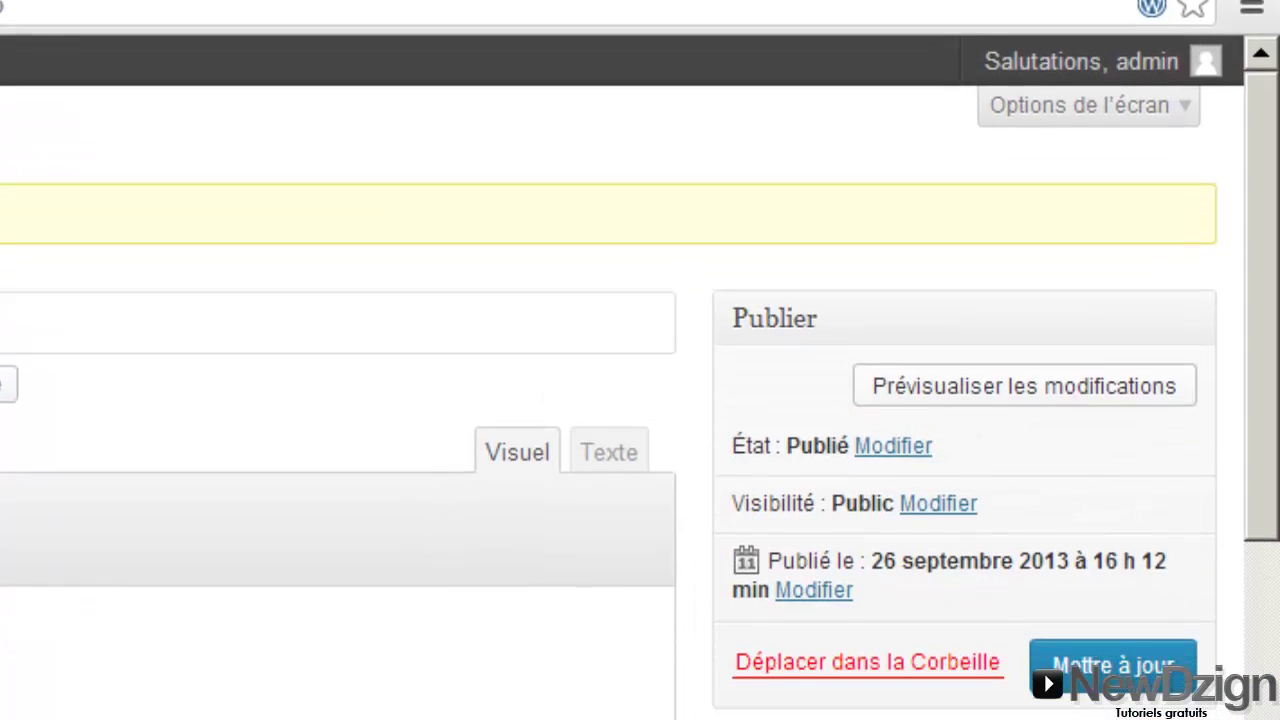
drag(740, 668, 945, 668)
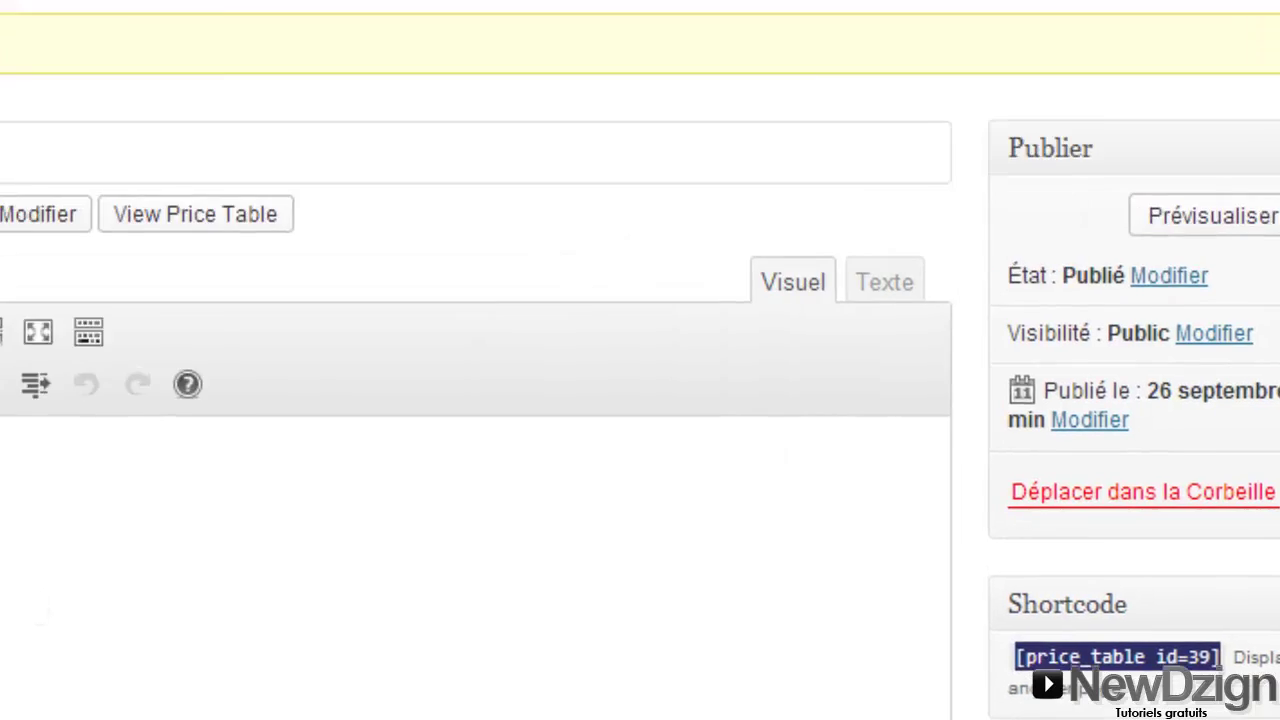
Step: Paste the shortcode [price_table id=39] into the Services page's content, update the page and view the site
click(22, 311)
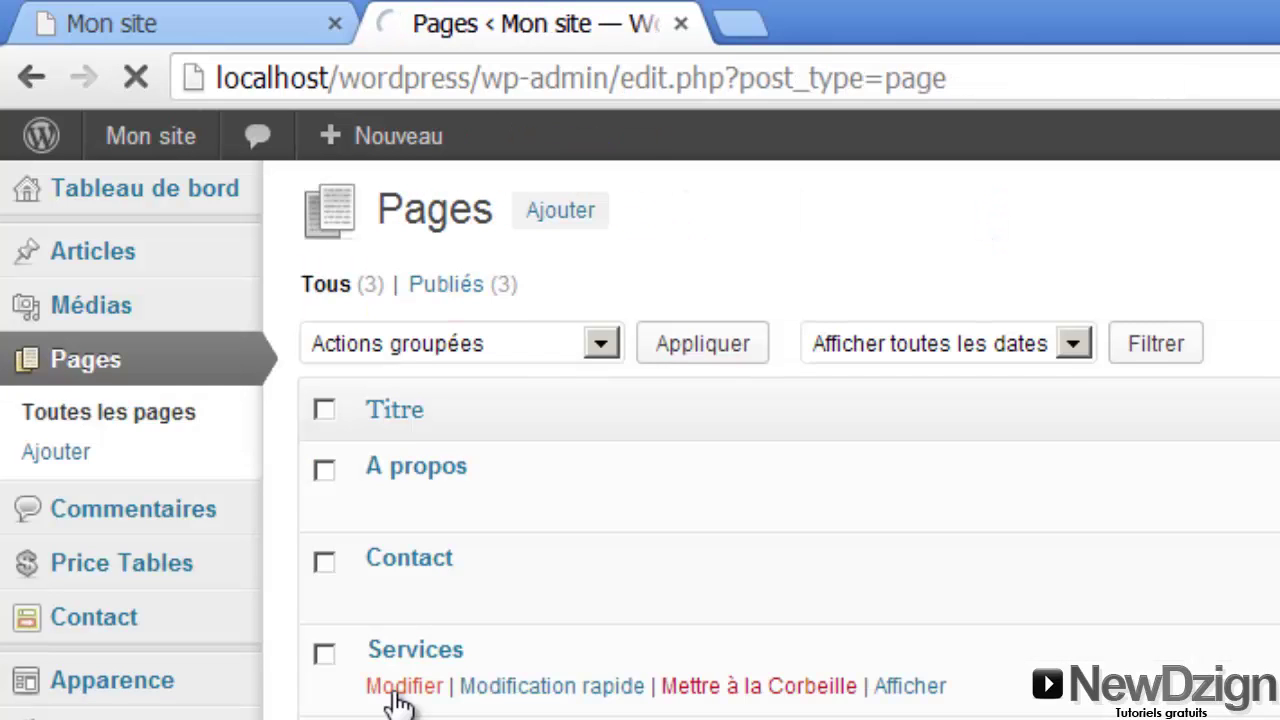
click(396, 692)
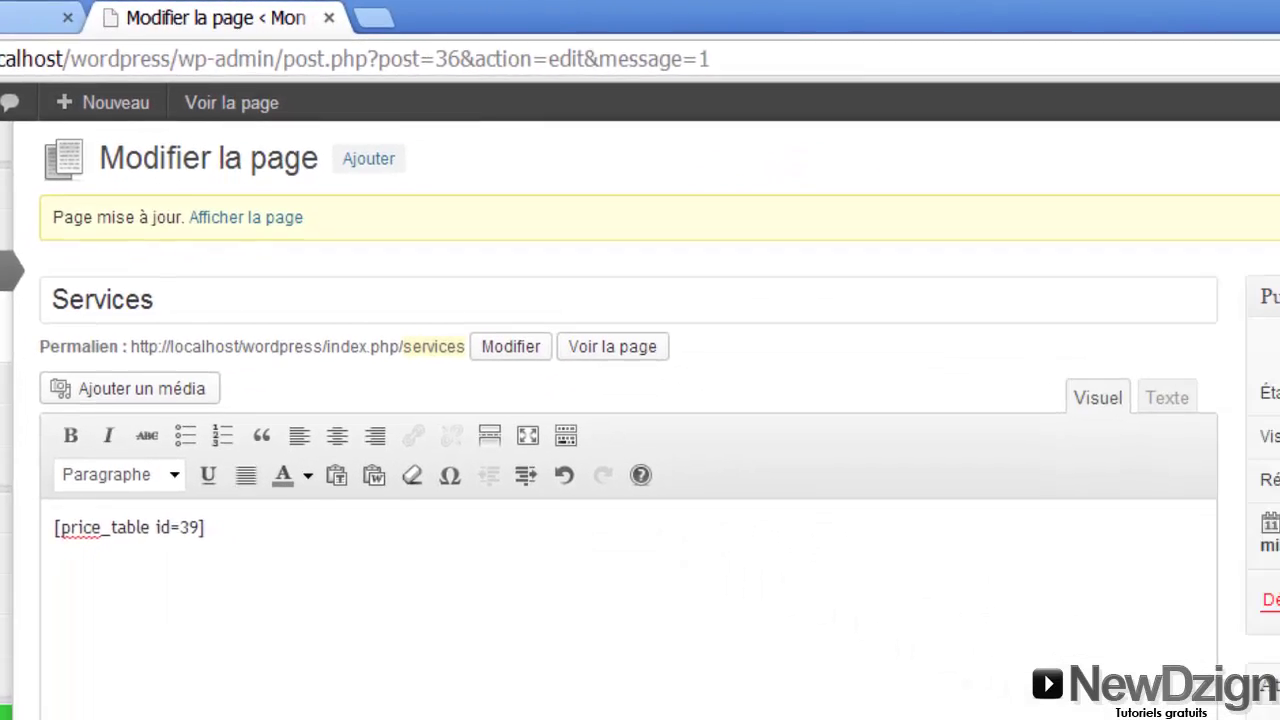
click(1174, 508)
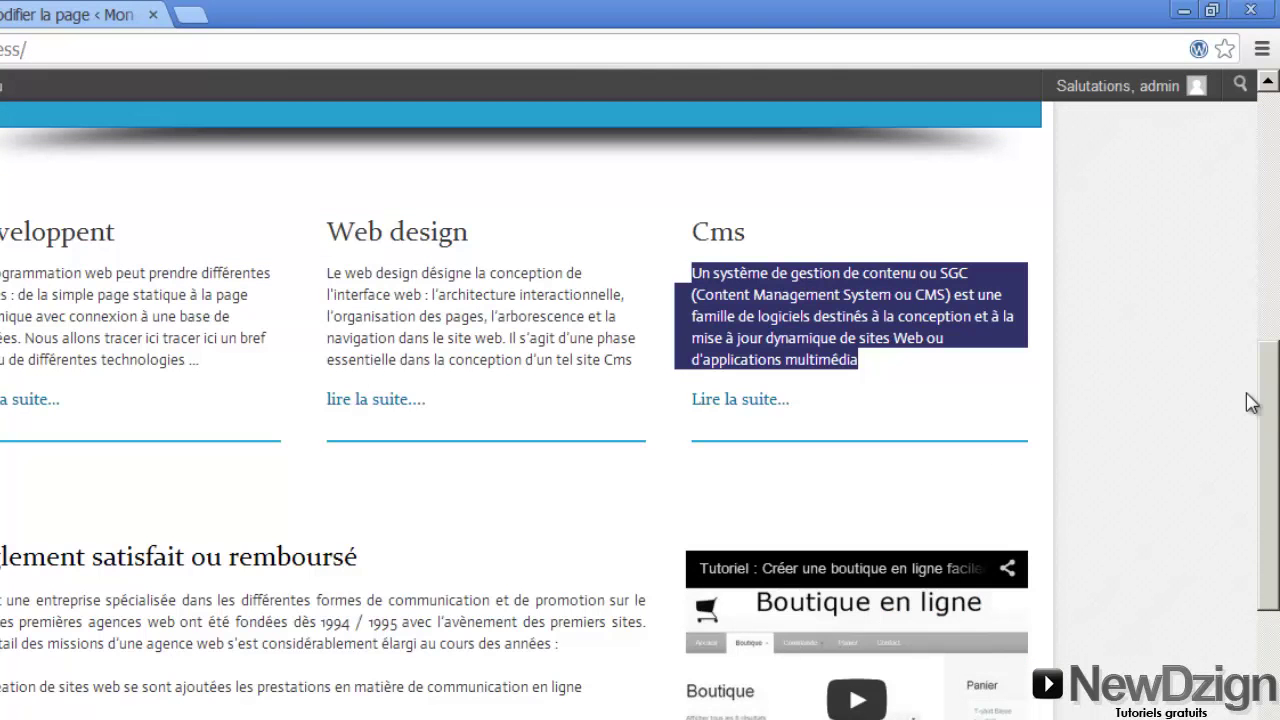
drag(1277, 477, 1278, 220)
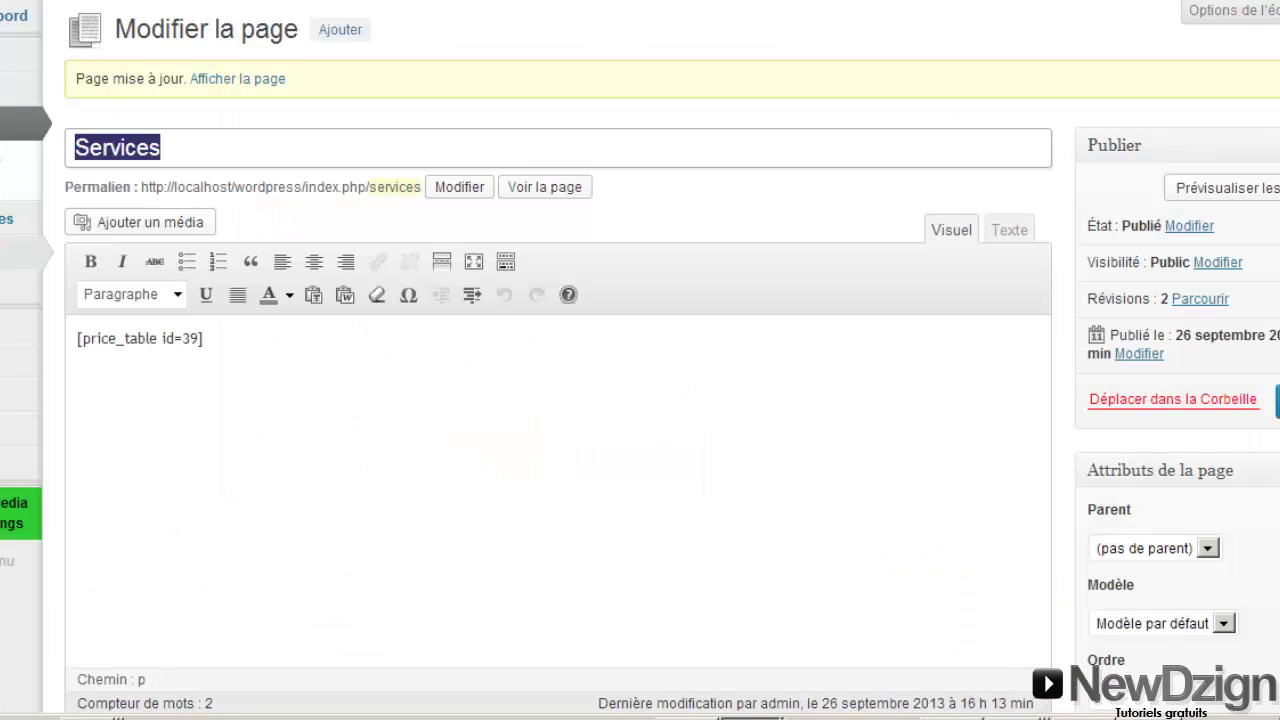
Step: Open the Services price table for editing and set the Developpement column's button URL to the site's Contact page, ending in index.php/contact
mouse_move(20, 255)
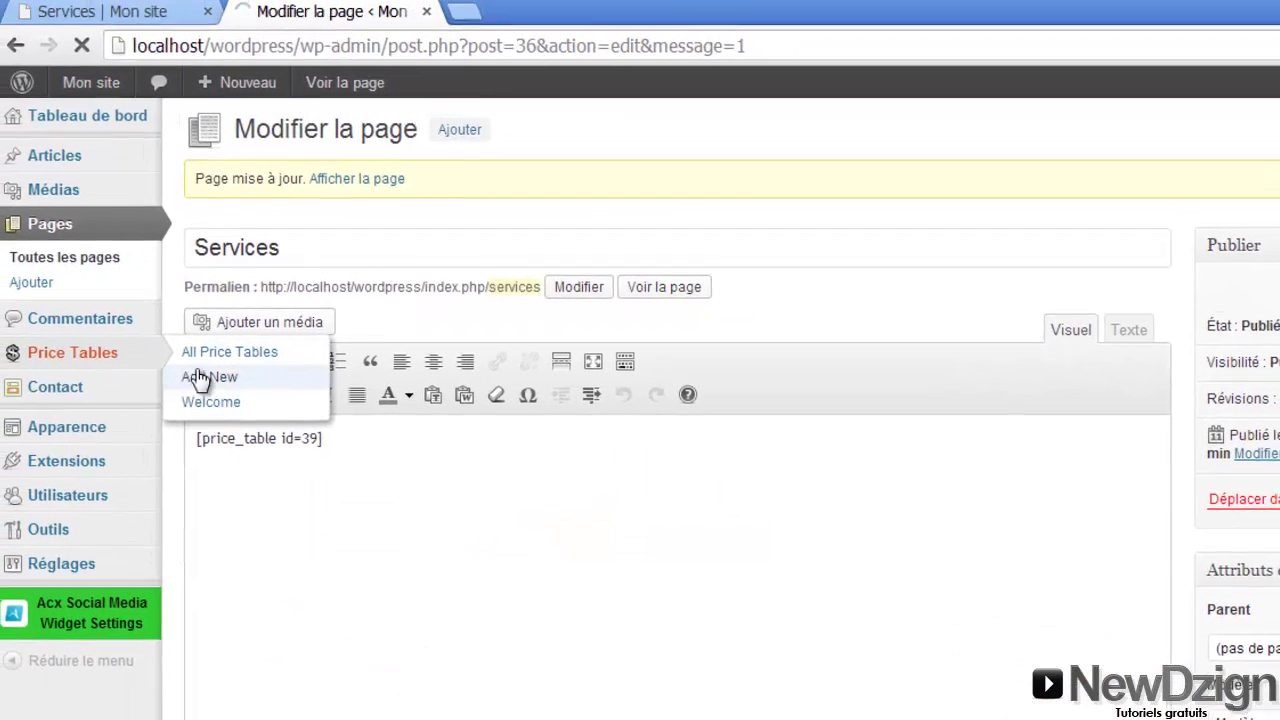
click(84, 256)
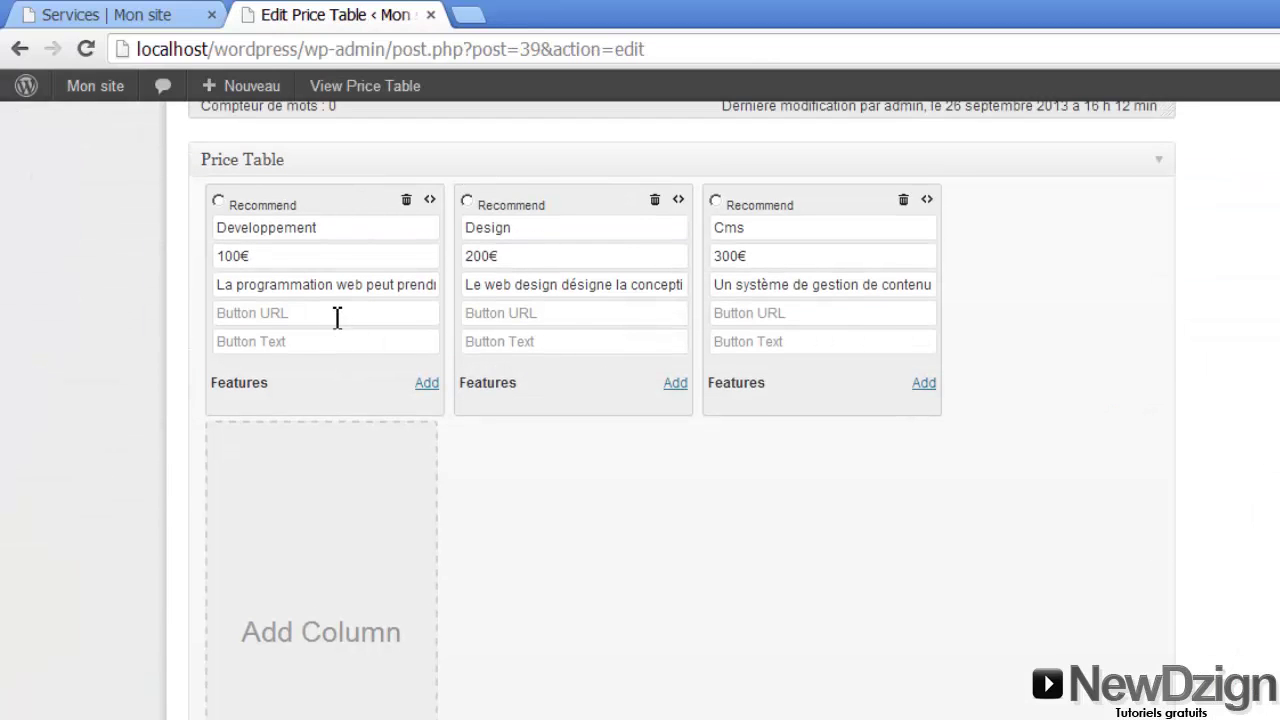
click(336, 315)
click(317, 340)
click(323, 317)
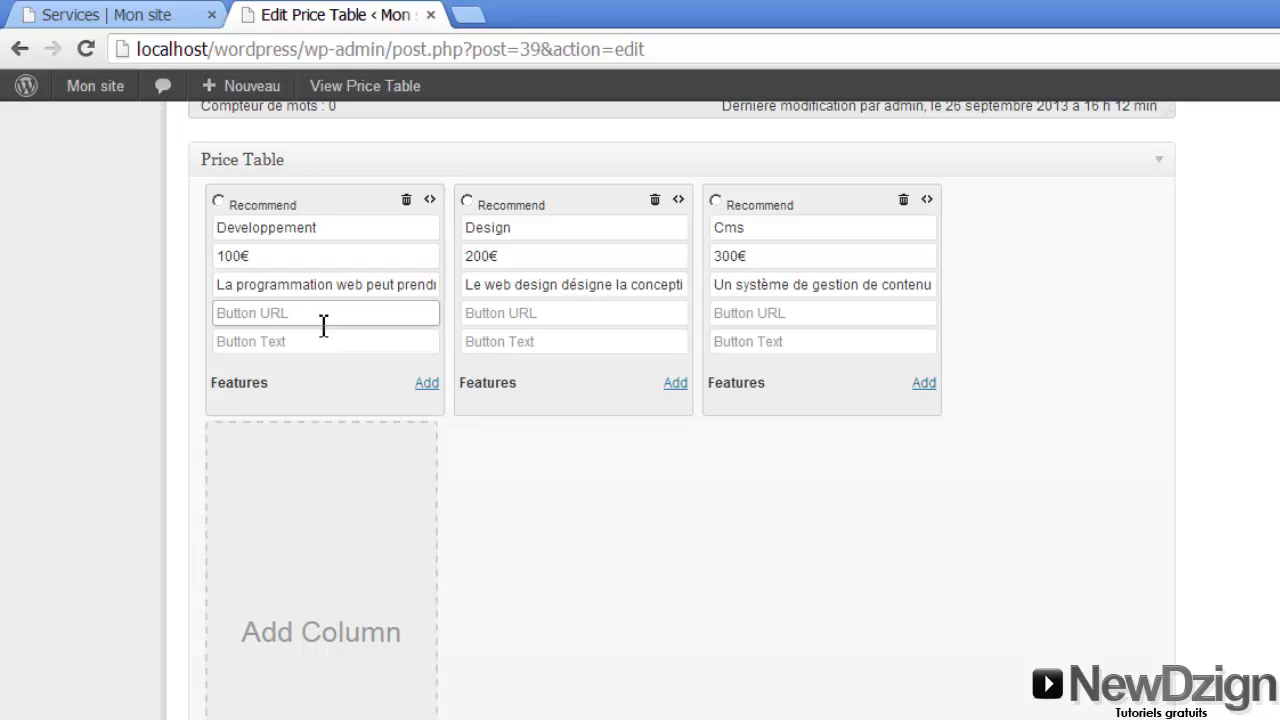
text(http)
click(345, 320)
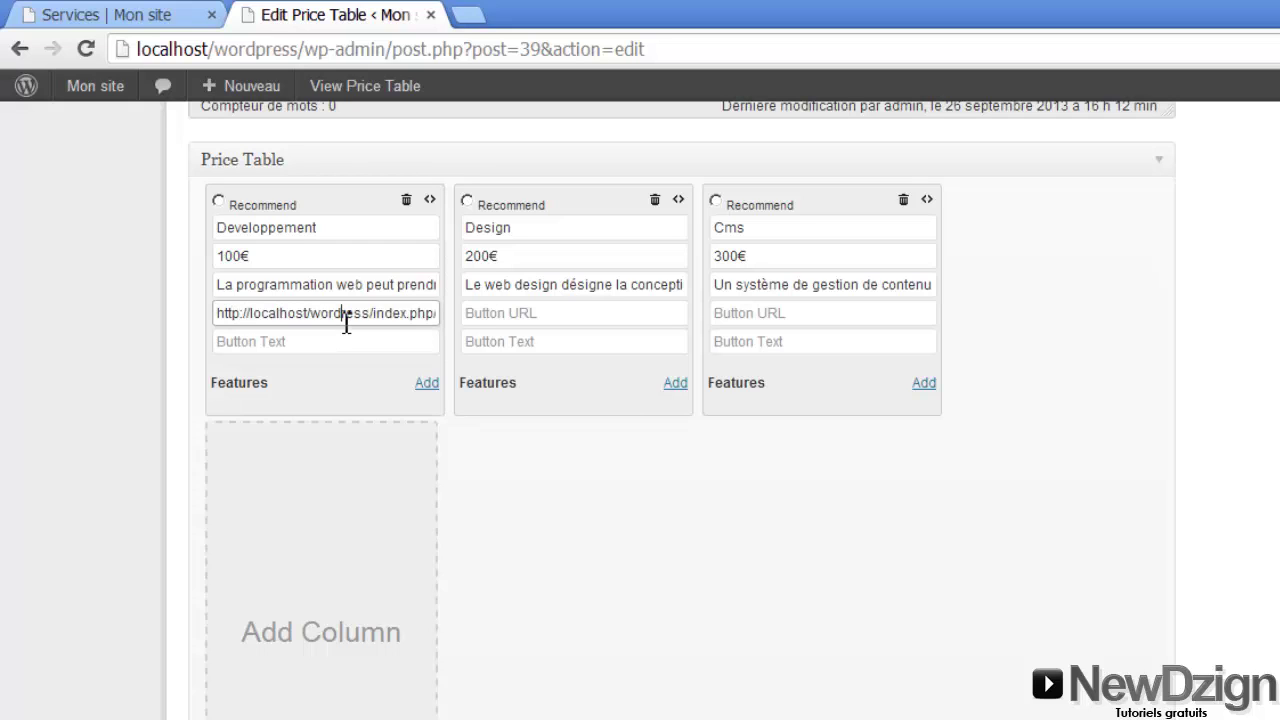
Step: Copy the Developpement column's button URL into the Design and Cms columns
key(ctrl+a)
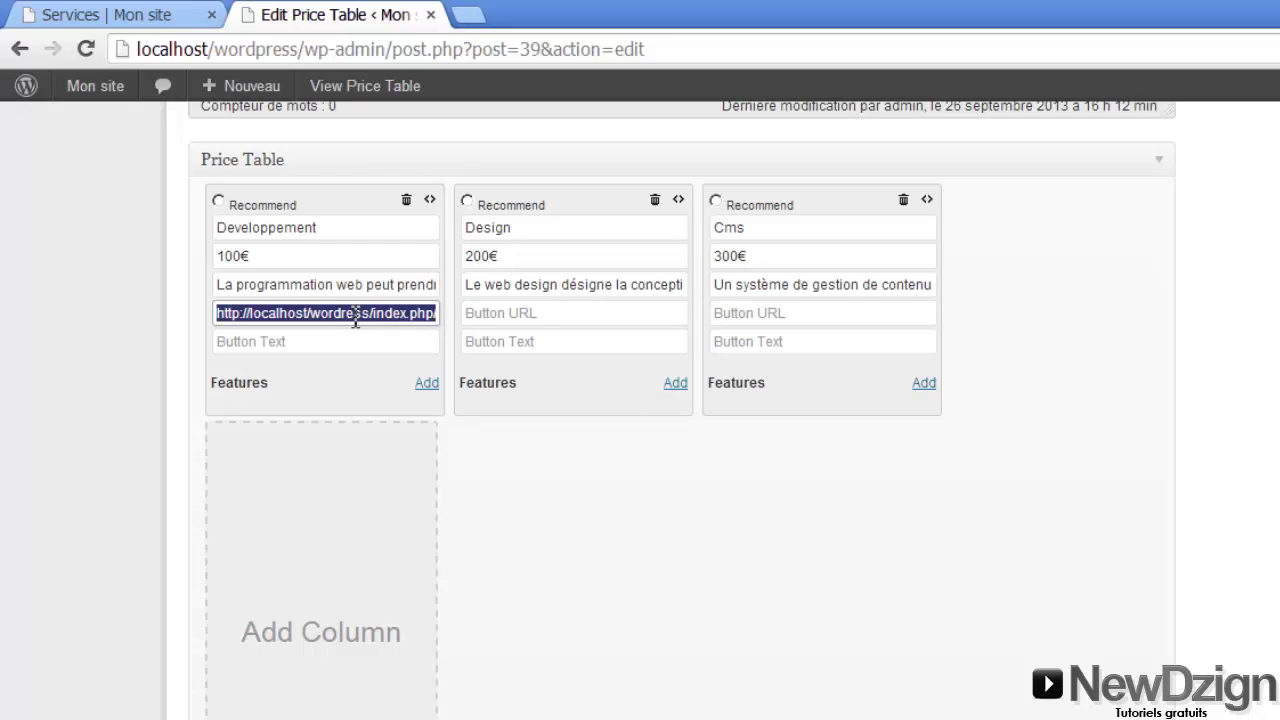
click(531, 316)
text(http://localhost/wordress/index.php/contact)
click(733, 313)
text(http://localhost/wordress/index.php/contact)
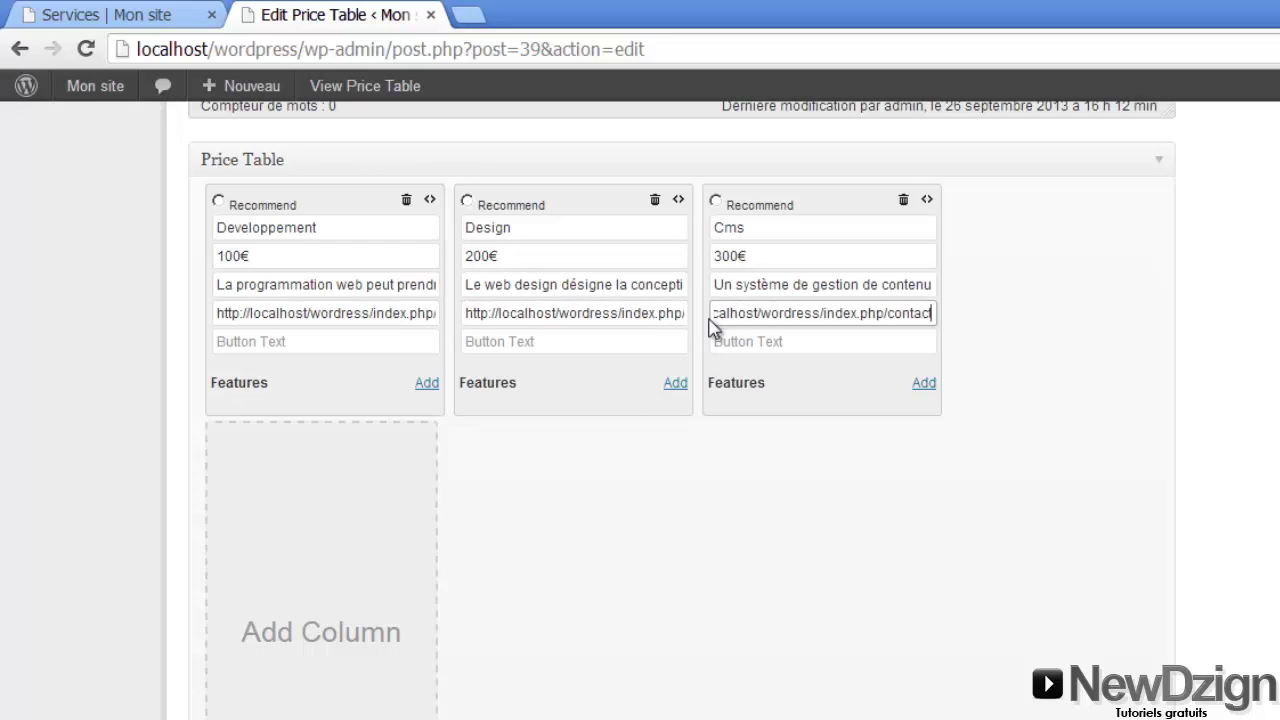
Step: Set the button text of all three columns to "Nous contacter" and update the price table
click(358, 346)
text(Nous con)
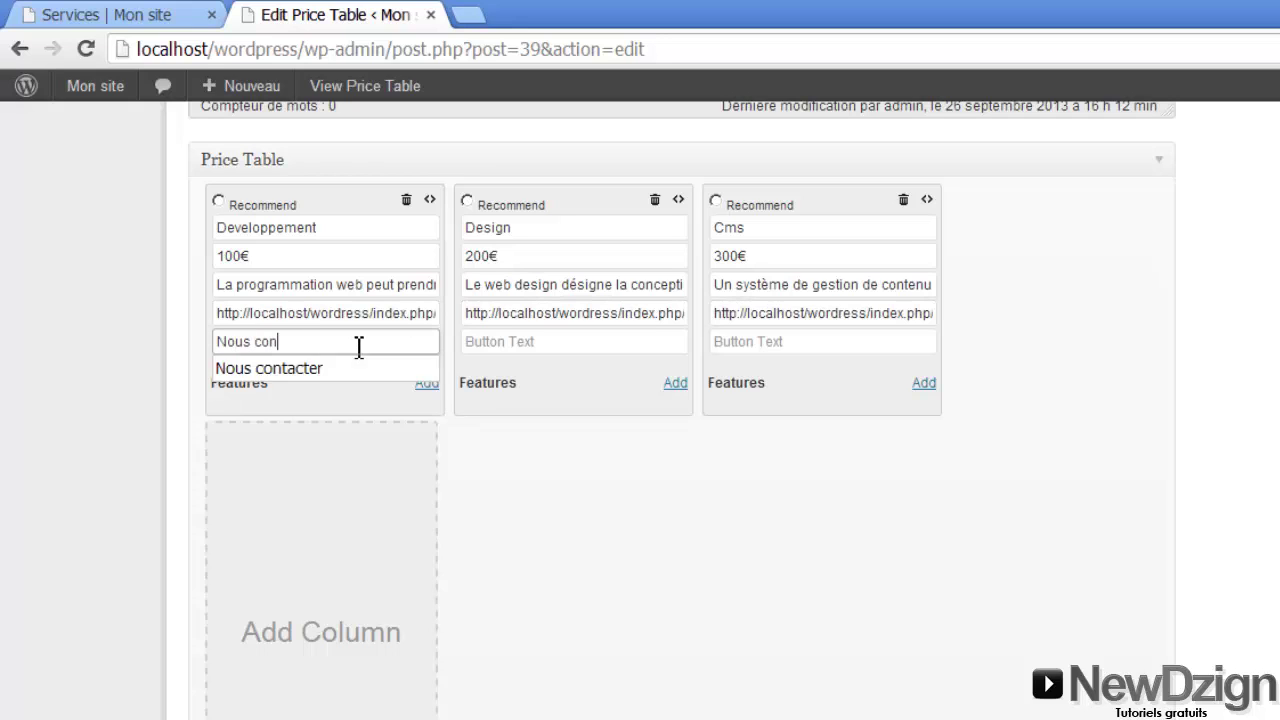
click(351, 369)
key(ctrl+a)
key(ctrl+c)
click(599, 349)
key(ctrl+v)
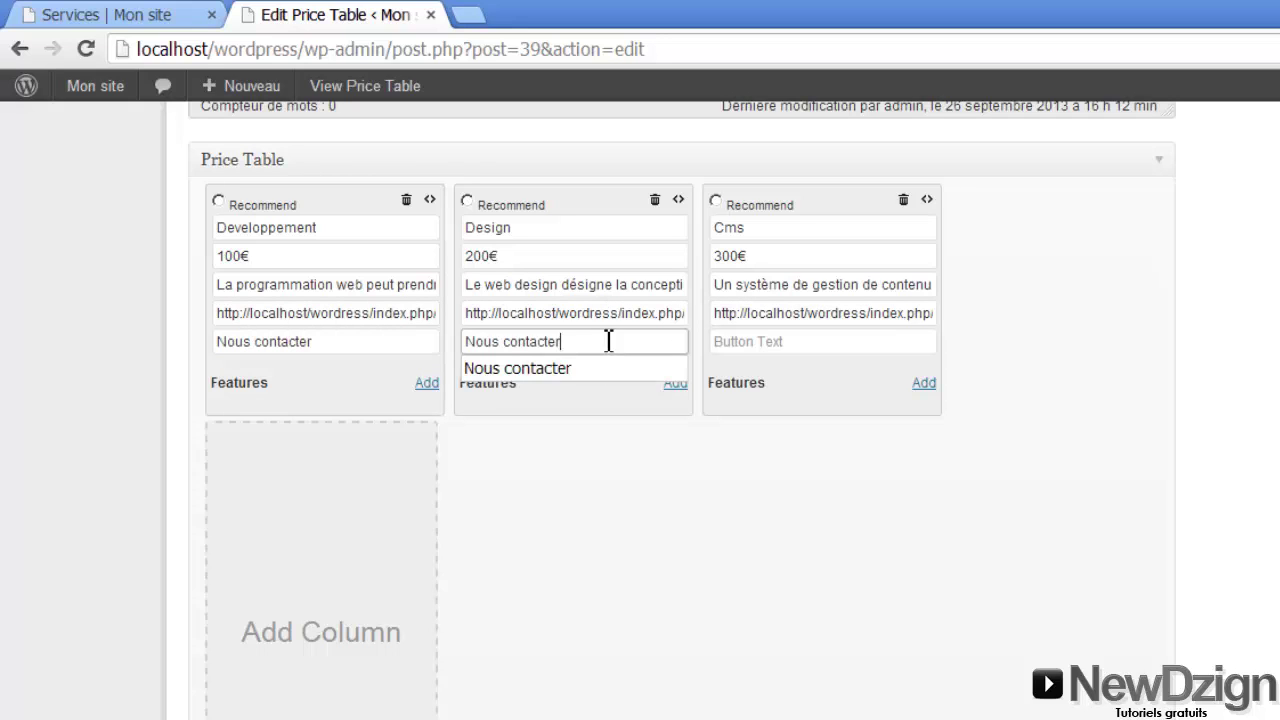
click(736, 338)
key(ctrl+v)
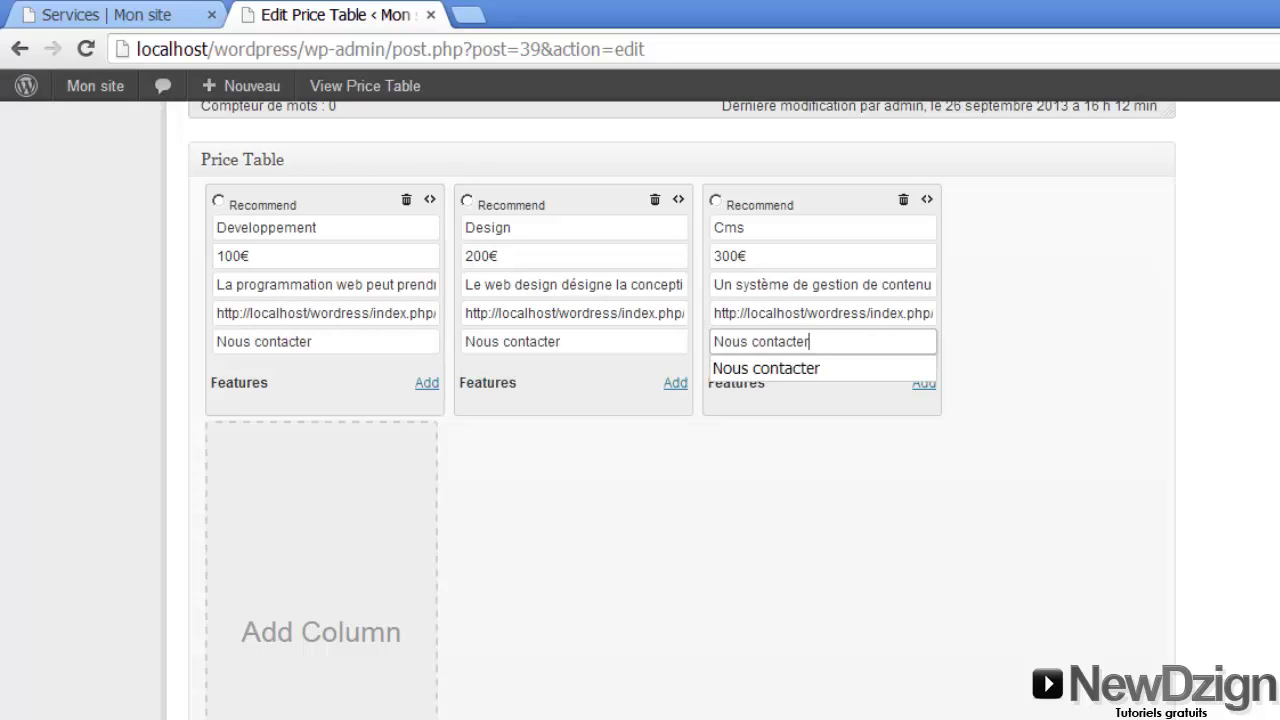
Step: Reload the site's Services page, test the Cms column's "Nous contacter" button, and return to Services to examine the comment section
click(105, 14)
click(86, 48)
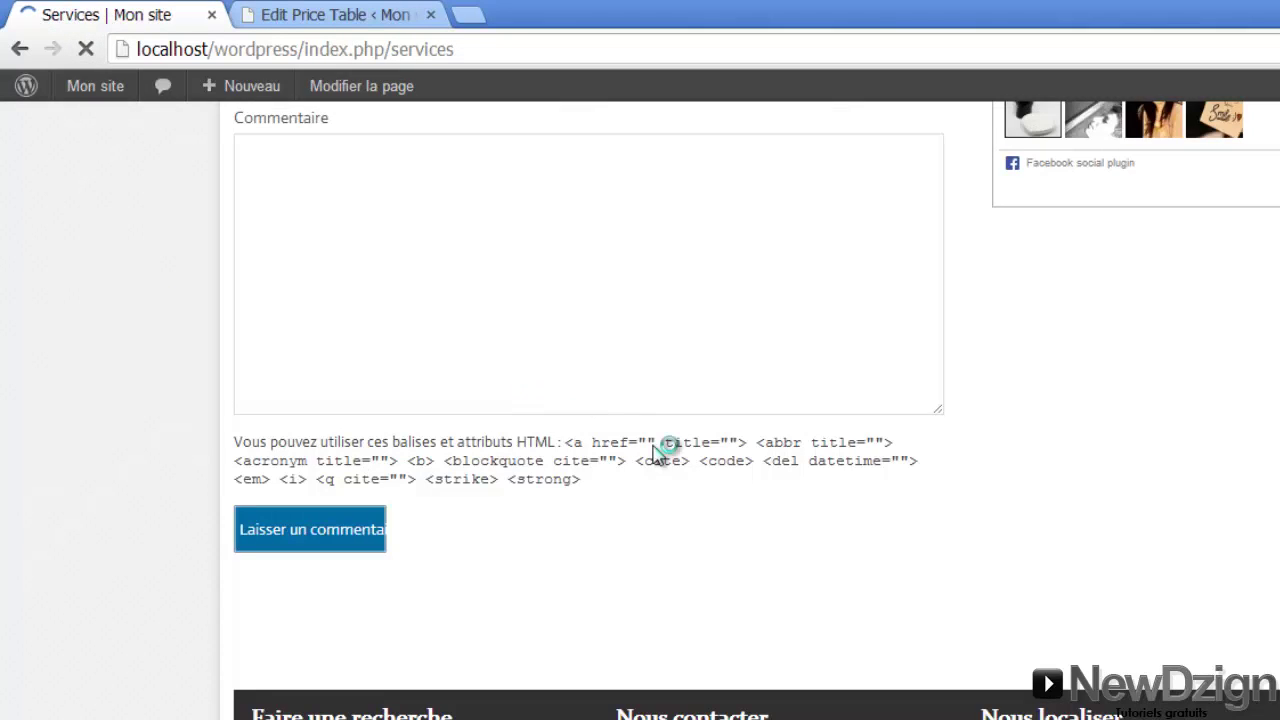
scroll(495, 225, down, 3)
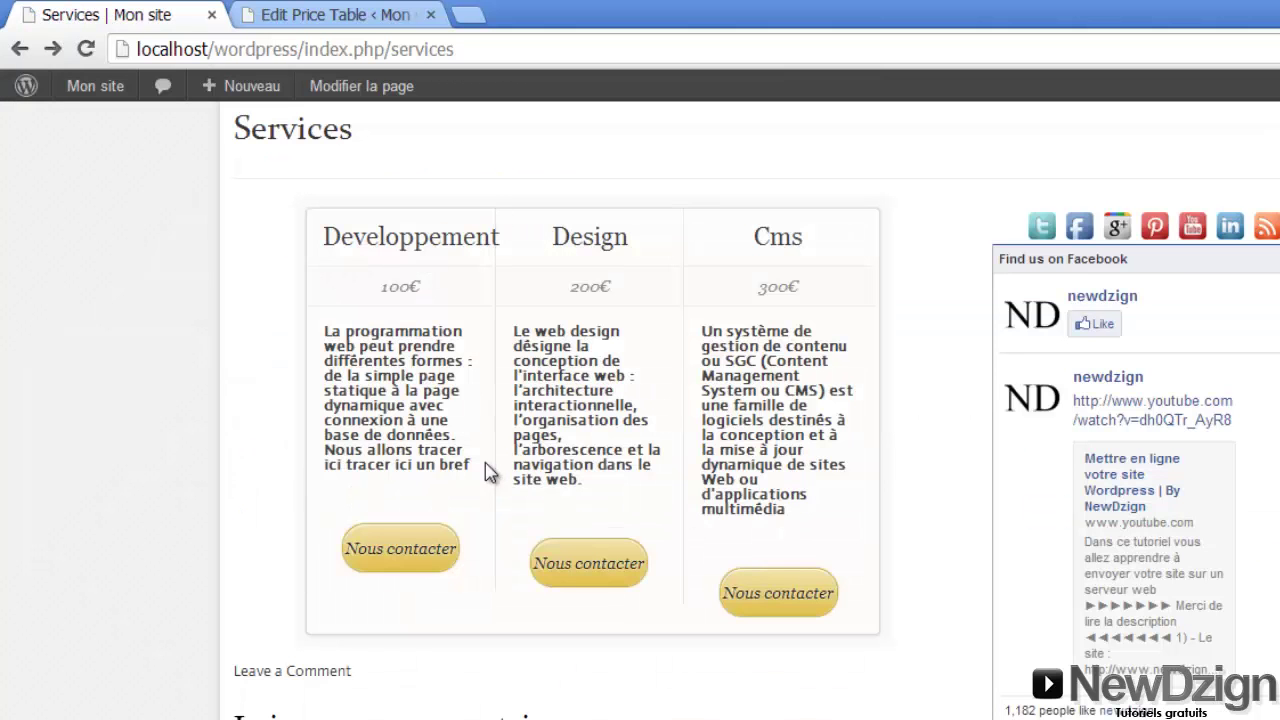
click(741, 600)
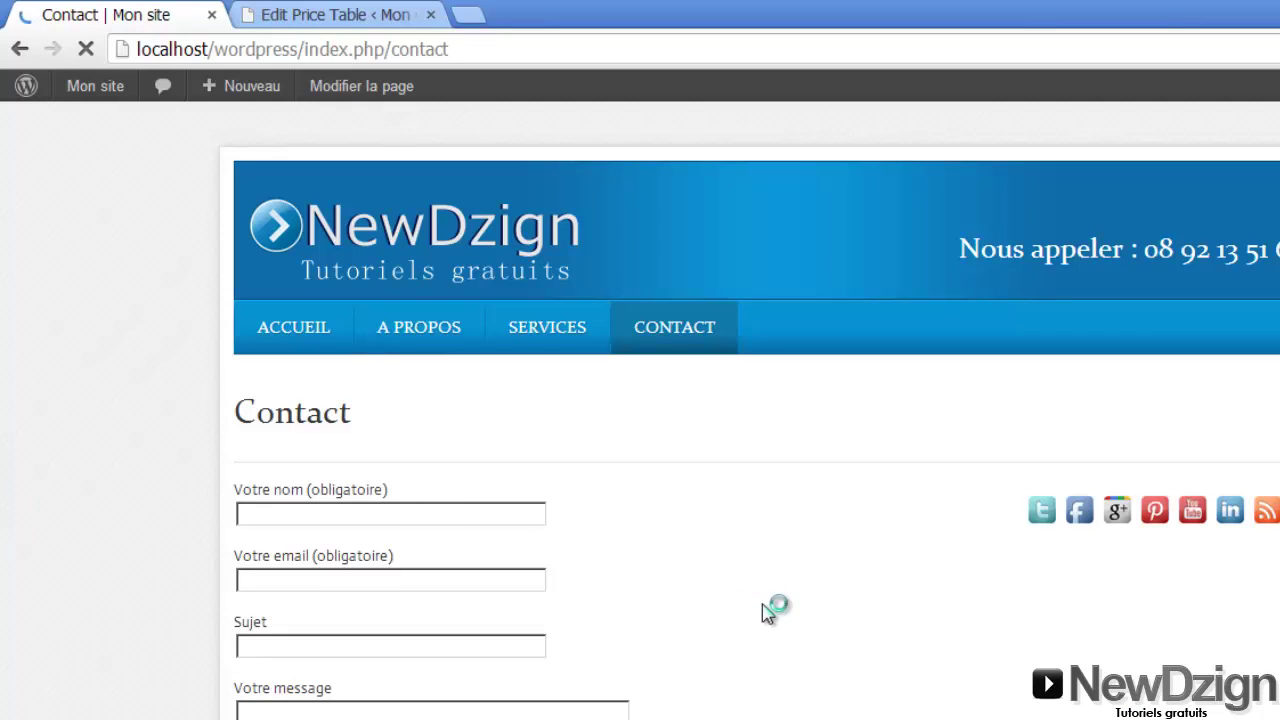
click(399, 579)
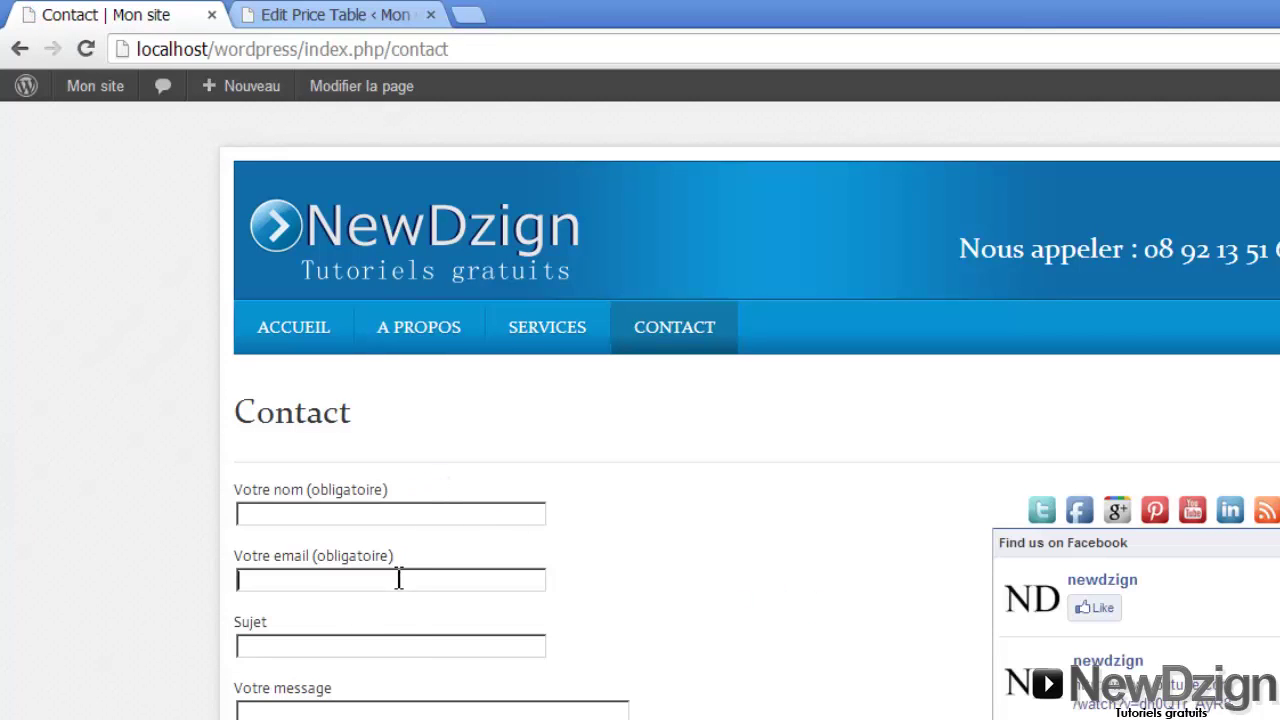
click(541, 343)
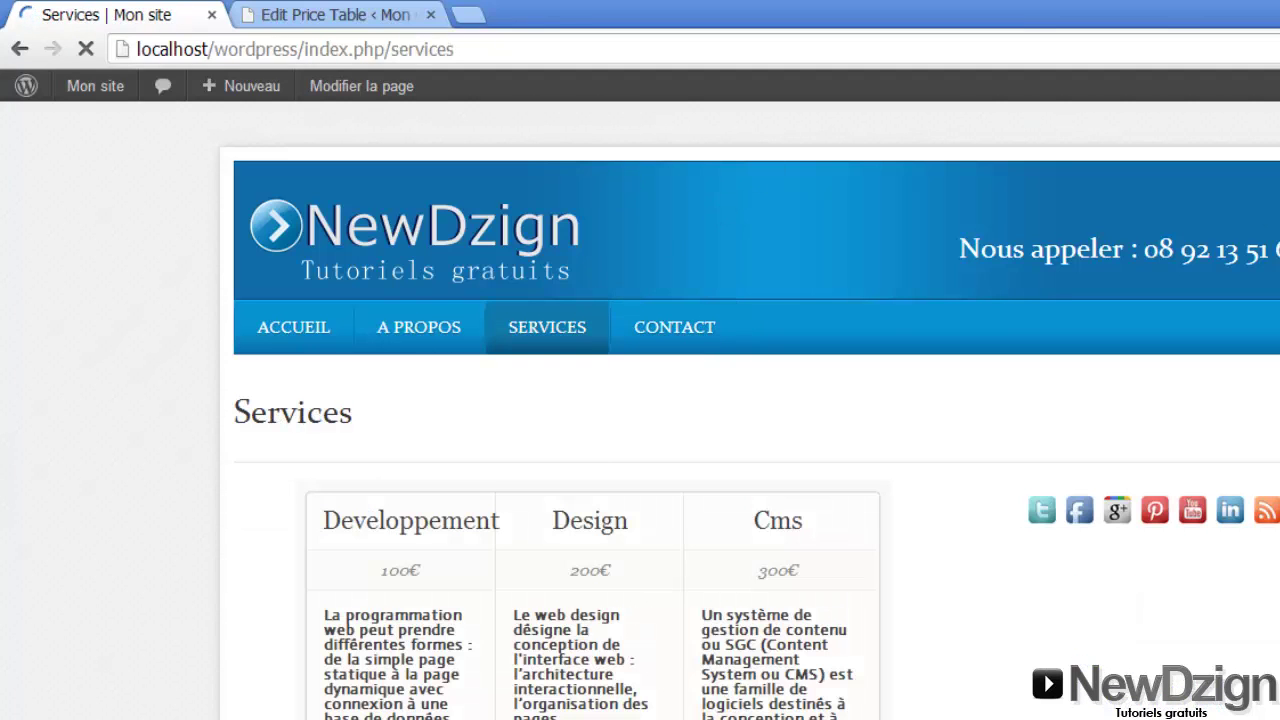
scroll(862, 410, down, 10)
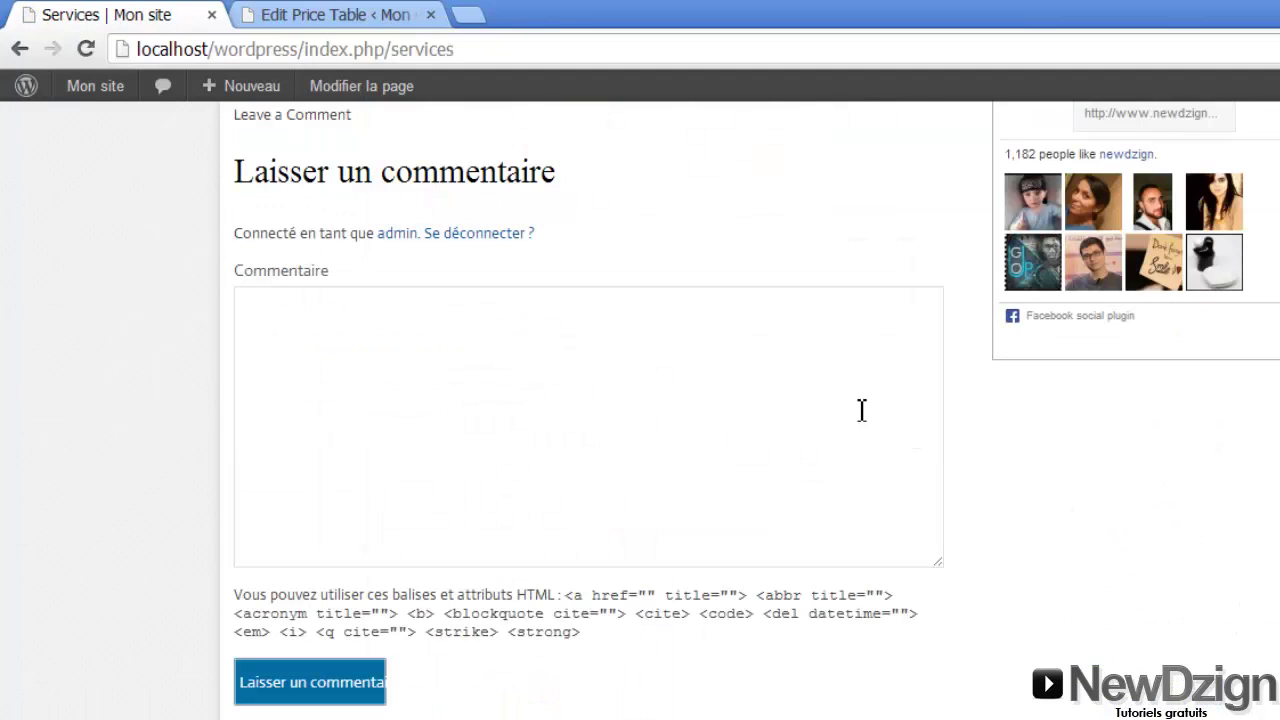
Step: Open the Services page for editing, display its Discussion settings, disable comments, update it and check the bottom of the live page
click(345, 14)
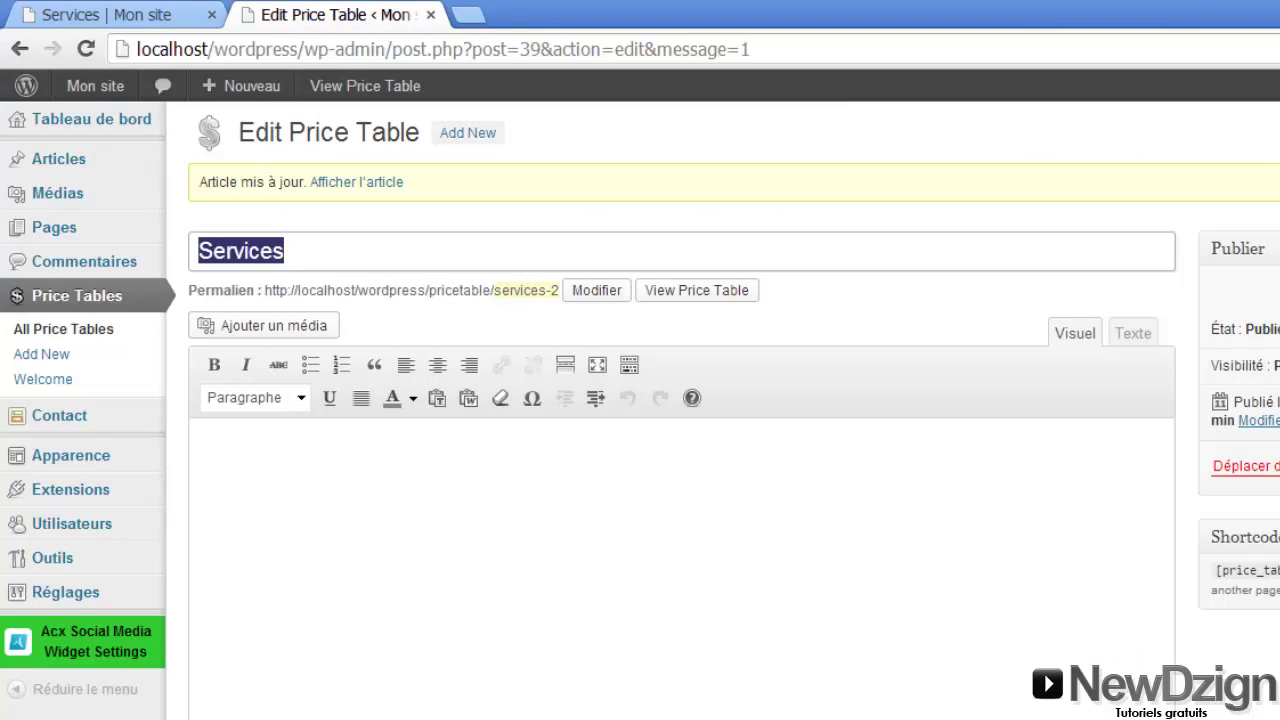
click(252, 230)
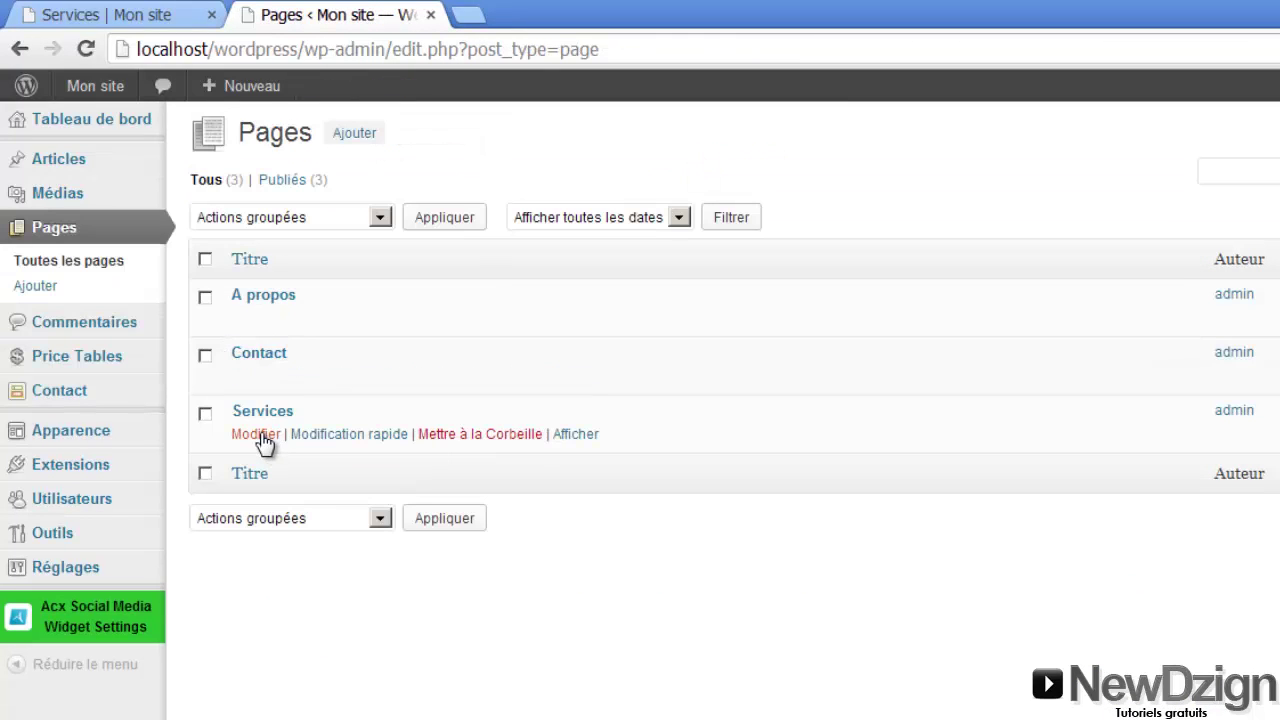
click(262, 440)
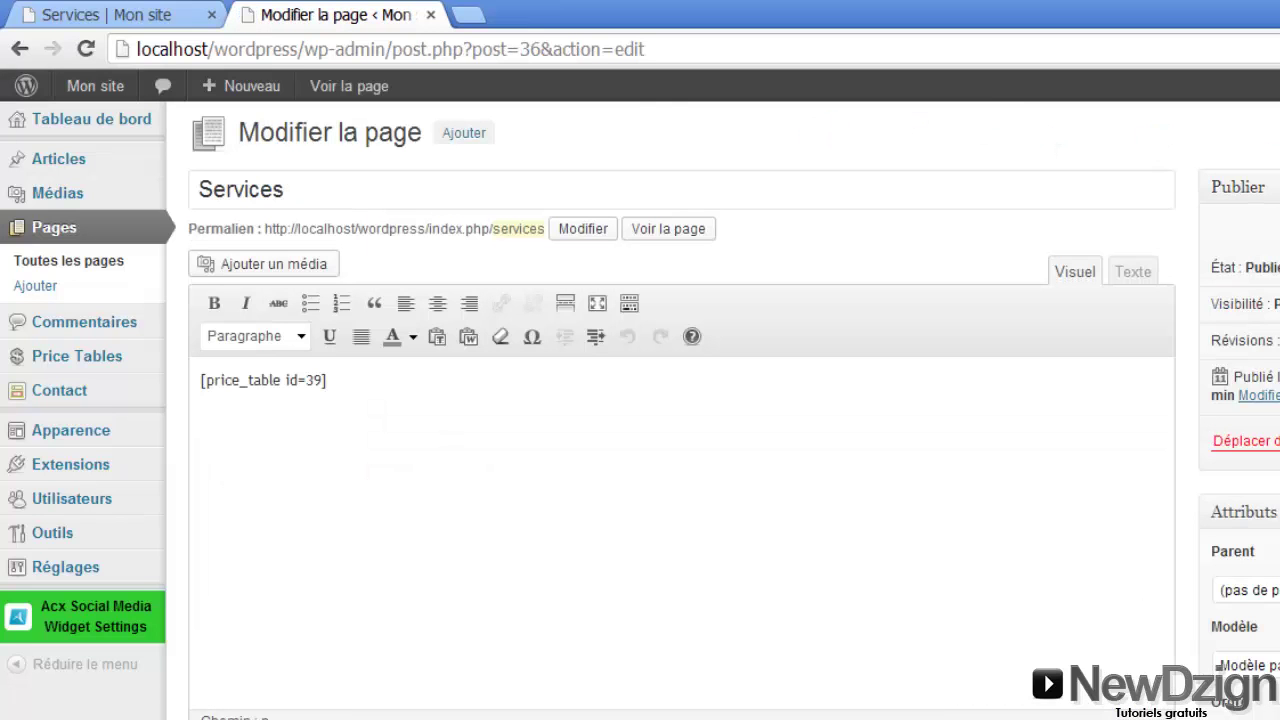
click(1254, 113)
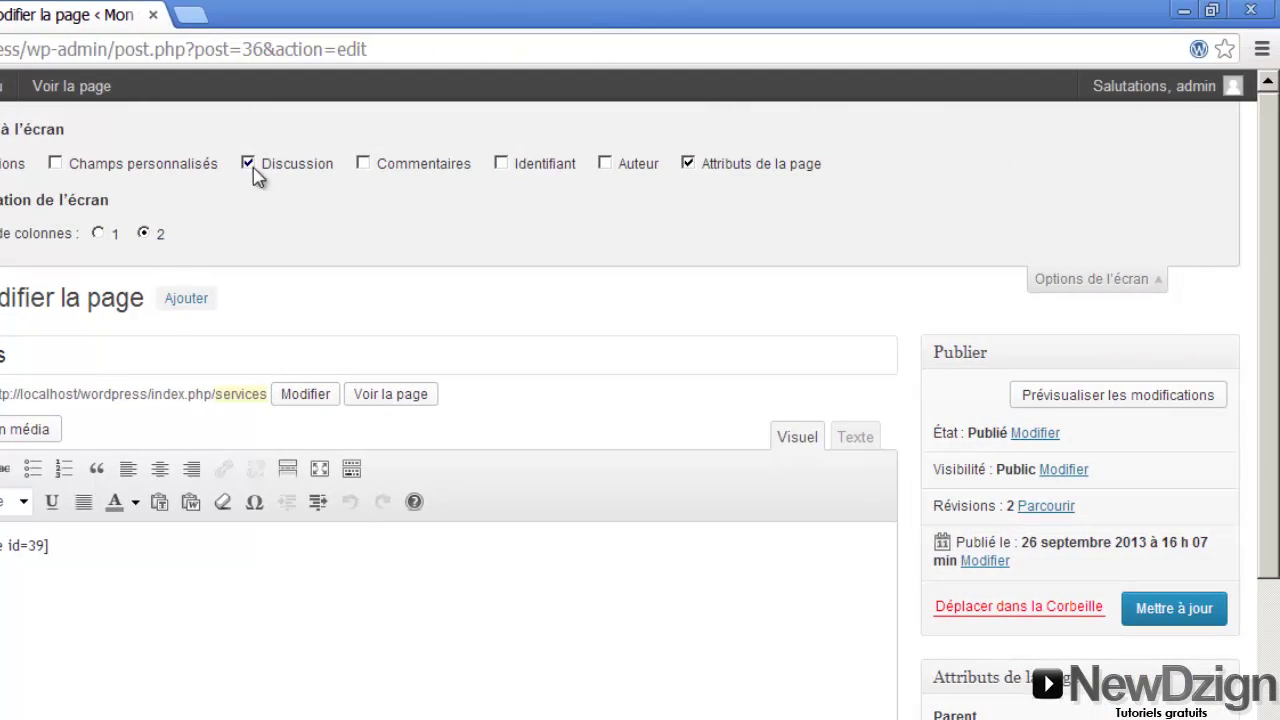
scroll(830, 254, down, 5)
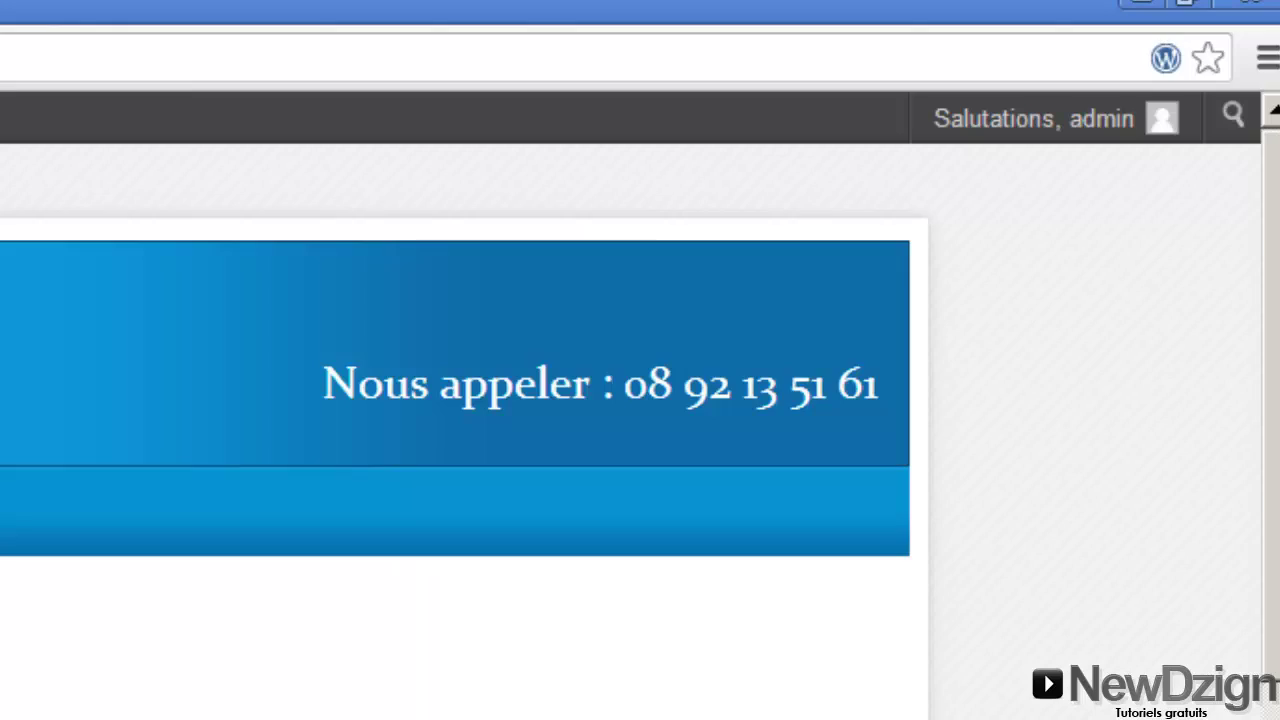
scroll(640, 400, down, 10)
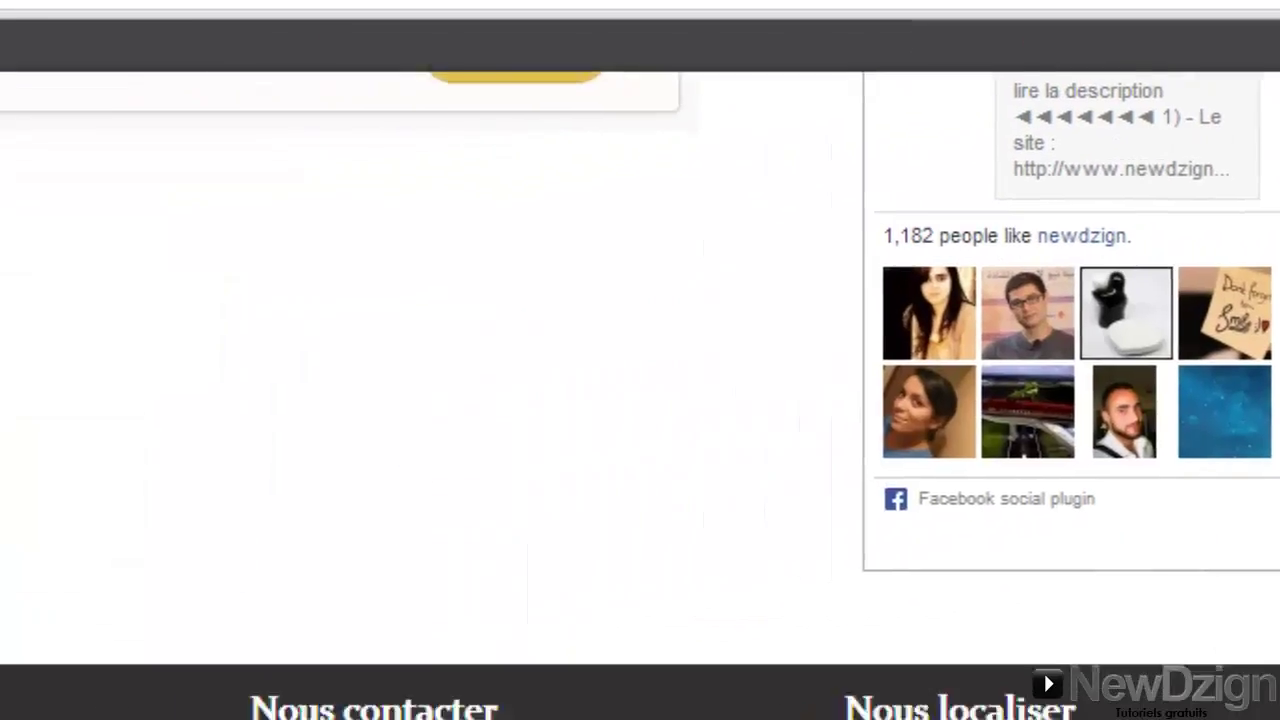